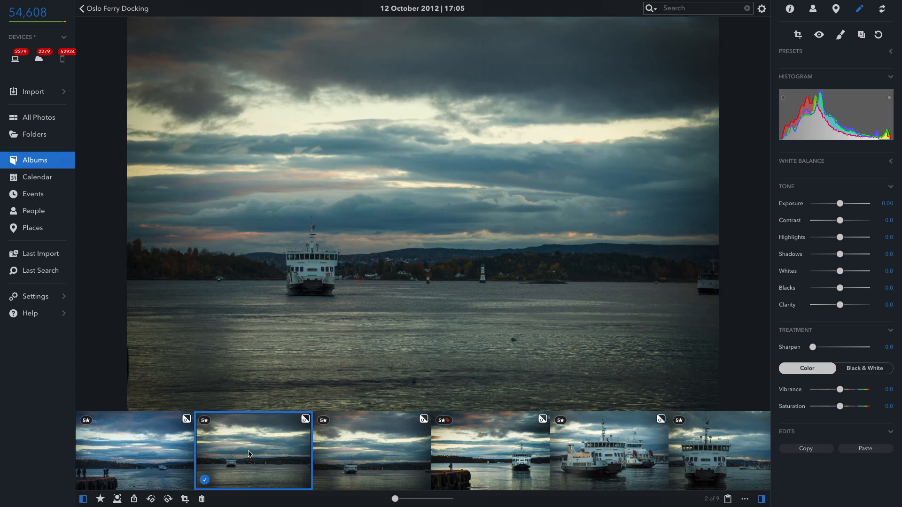
Look through the photos of the Oslo Ferry Docking album, viewing the close frontal shot of the ferry enlarged.
{"action": "scroll", "coordinate": [248, 455], "scroll_direction": "right", "scroll_amount": 5}
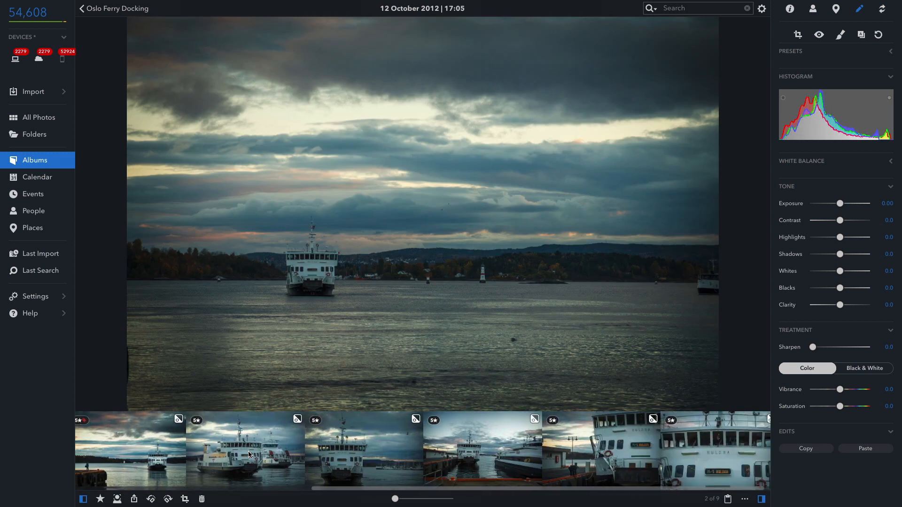
{"action": "scroll", "coordinate": [187, 453], "scroll_direction": "left", "scroll_amount": 4}
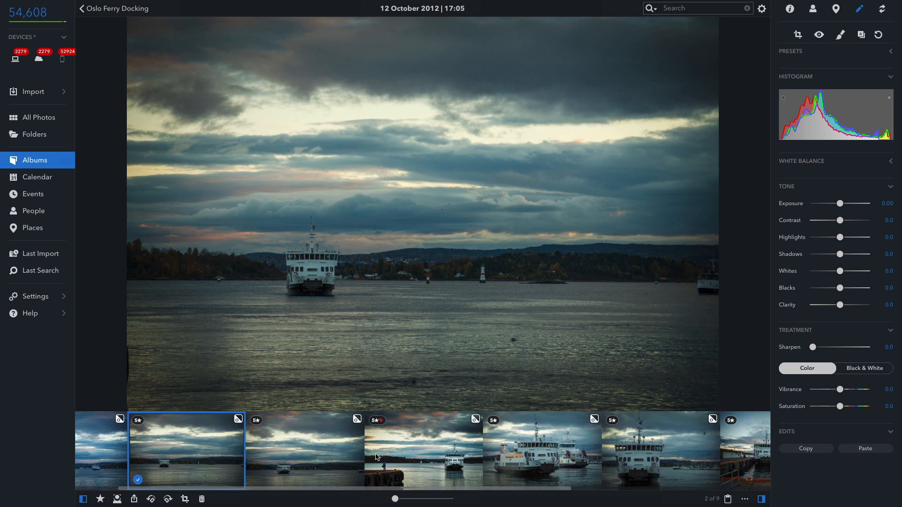
{"action": "scroll", "coordinate": [426, 455], "scroll_direction": "left", "scroll_amount": 2}
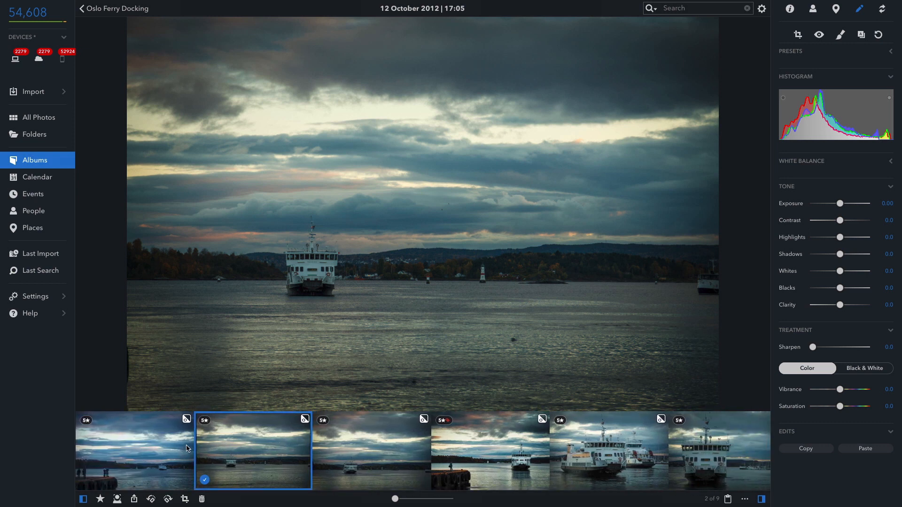
{"action": "left_click", "coordinate": [507, 459]}
{"action": "left_click", "coordinate": [608, 452]}
{"action": "scroll", "coordinate": [582, 455], "scroll_direction": "right", "scroll_amount": 1}
{"action": "scroll", "coordinate": [582, 455], "scroll_direction": "right", "scroll_amount": 5}
{"action": "left_click", "coordinate": [573, 452]}
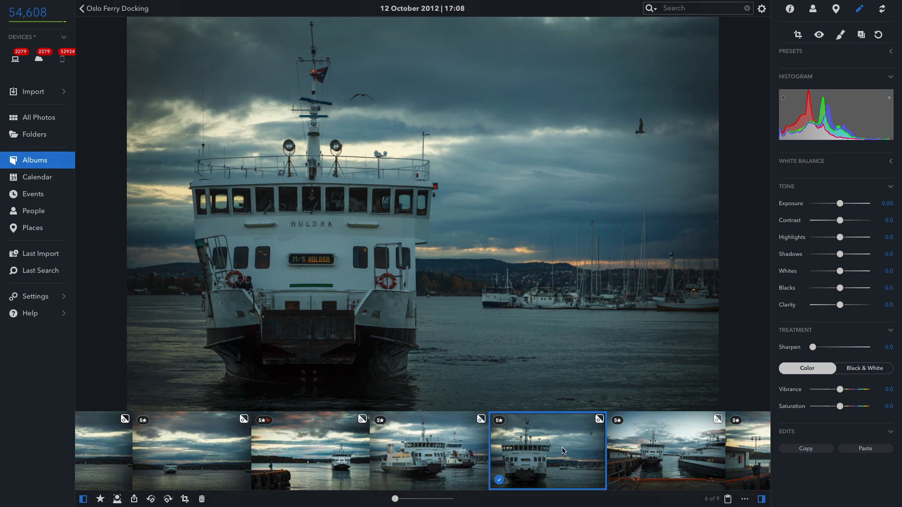
{"action": "scroll", "coordinate": [564, 451], "scroll_direction": "right", "scroll_amount": 3}
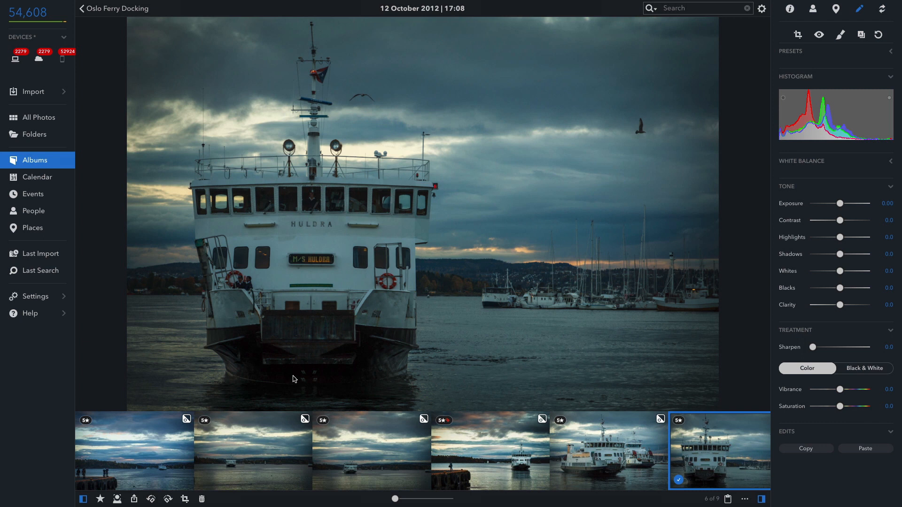
Select all nine photos of the Oslo Ferry Docking album and send them to Lightroom Classic.
{"action": "left_click", "coordinate": [132, 457]}
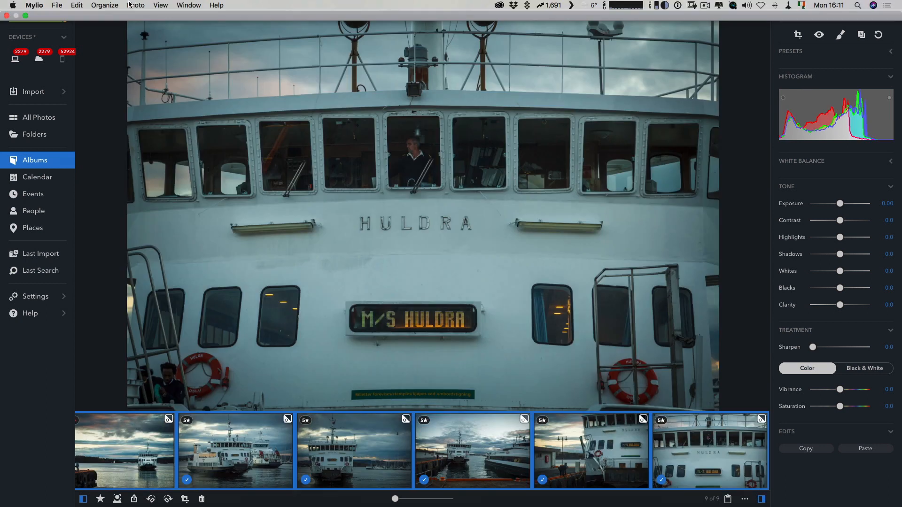
{"action": "left_click", "coordinate": [105, 5]}
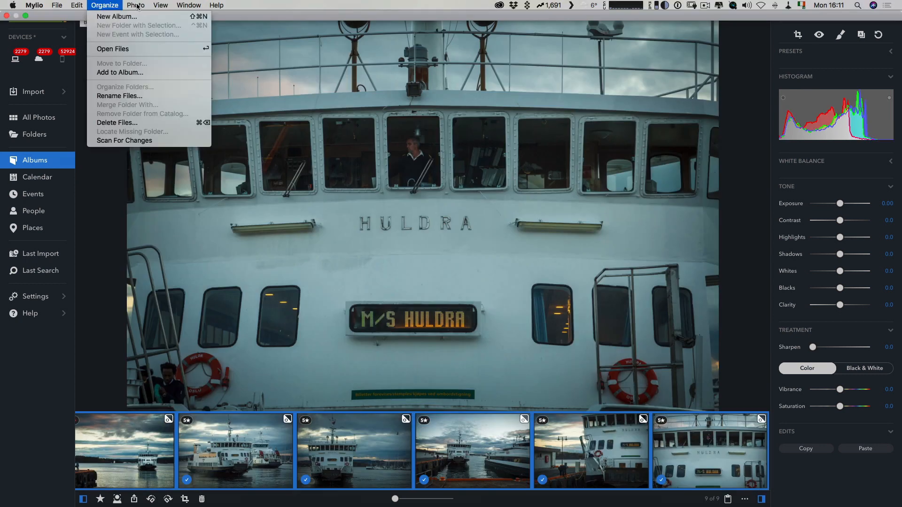
{"action": "mouse_move", "coordinate": [137, 5]}
{"action": "left_click", "coordinate": [148, 32]}
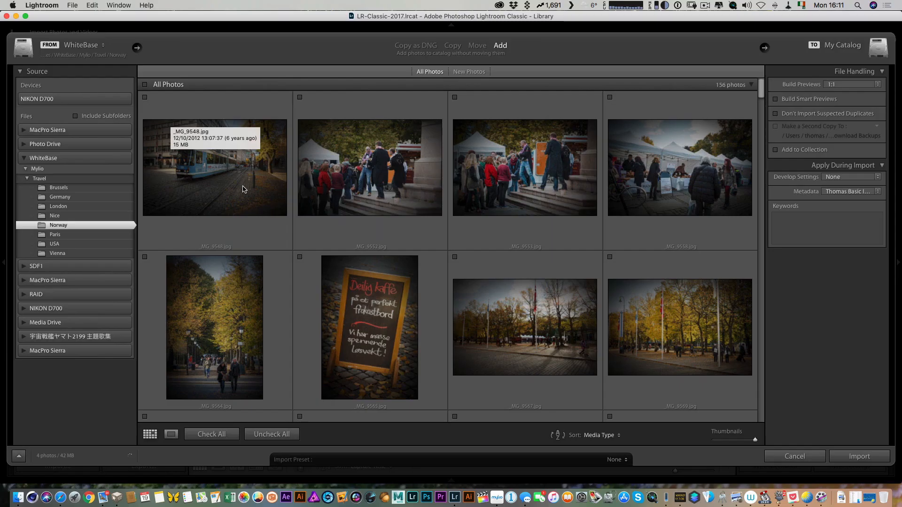
Check the Norway folder's import selection and add the ticked ferry photos to the Lightroom catalog.
{"action": "scroll", "coordinate": [243, 190], "scroll_direction": "down", "scroll_amount": 5}
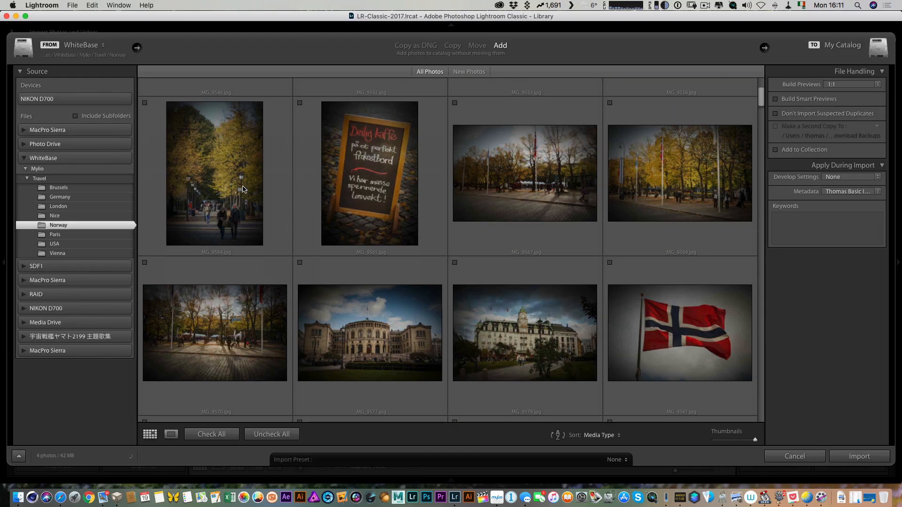
{"action": "scroll", "coordinate": [242, 189], "scroll_direction": "down", "scroll_amount": 5}
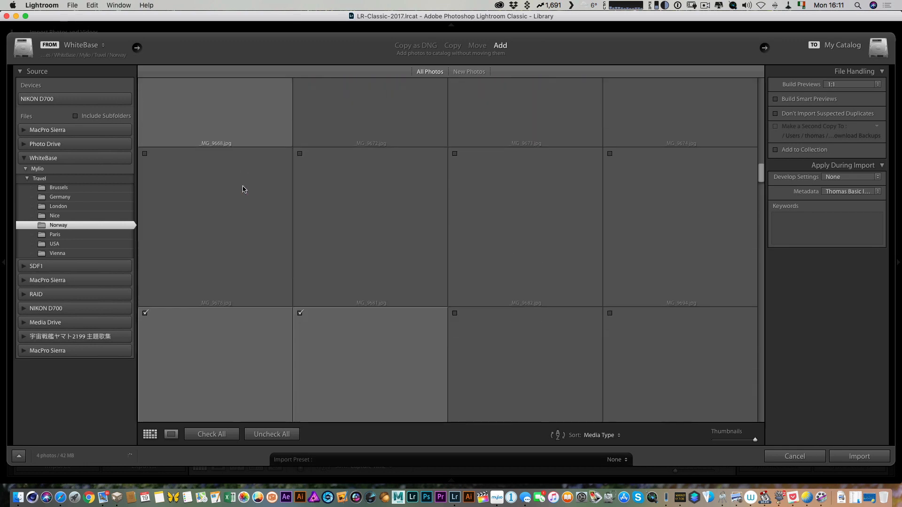
{"action": "scroll", "coordinate": [242, 189], "scroll_direction": "down", "scroll_amount": 10}
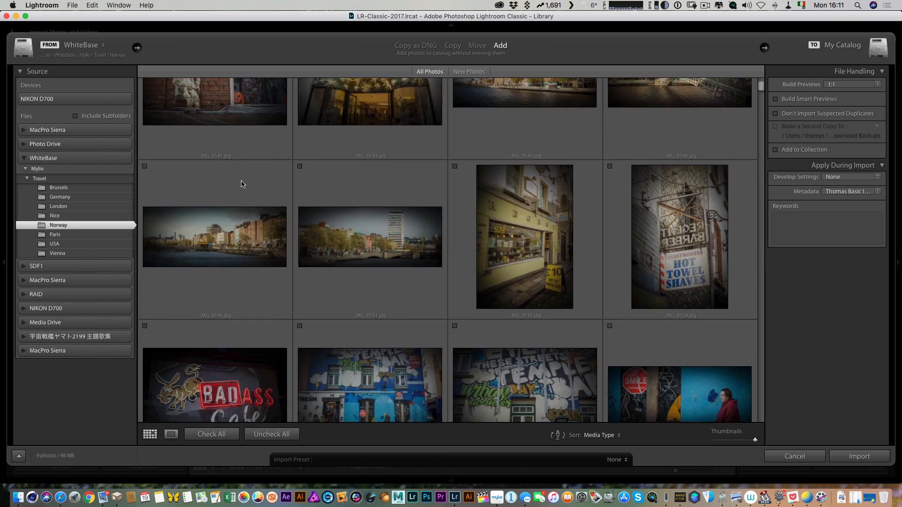
{"action": "scroll", "coordinate": [242, 184], "scroll_direction": "down", "scroll_amount": 5}
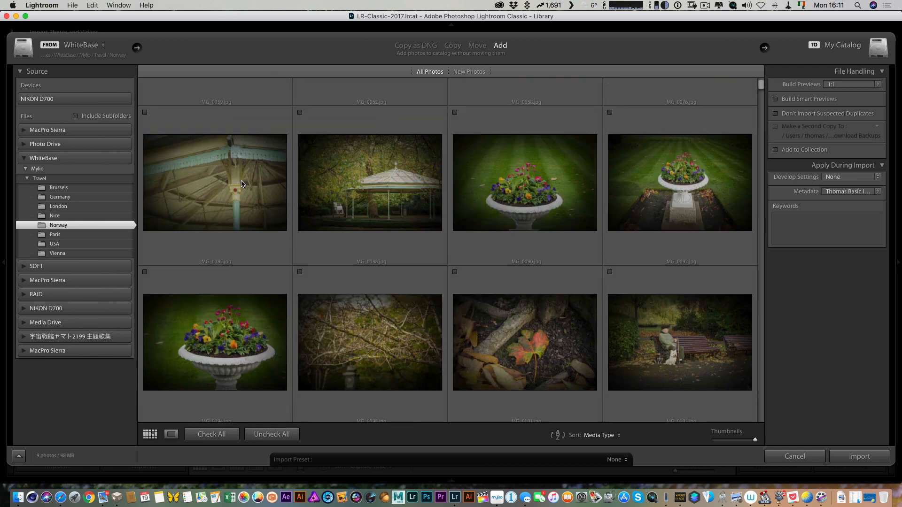
{"action": "scroll", "coordinate": [243, 184], "scroll_direction": "down", "scroll_amount": 2}
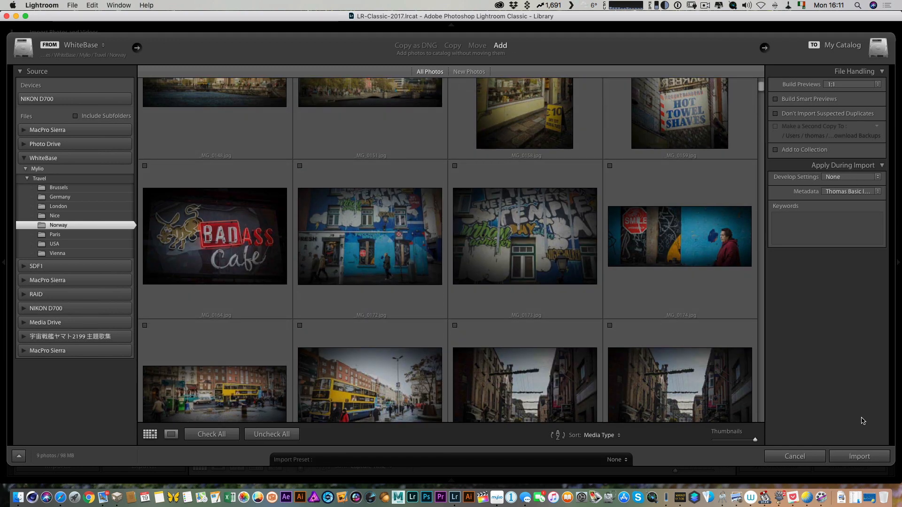
{"action": "left_click", "coordinate": [859, 457]}
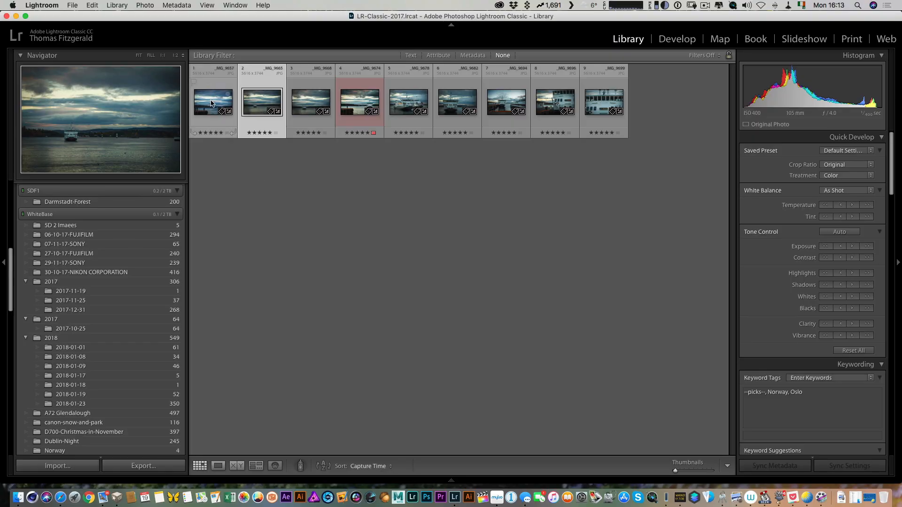
Open the first imported ferry photo enlarged and review the whole series, ending back on the first photo.
{"action": "double_click", "coordinate": [211, 103]}
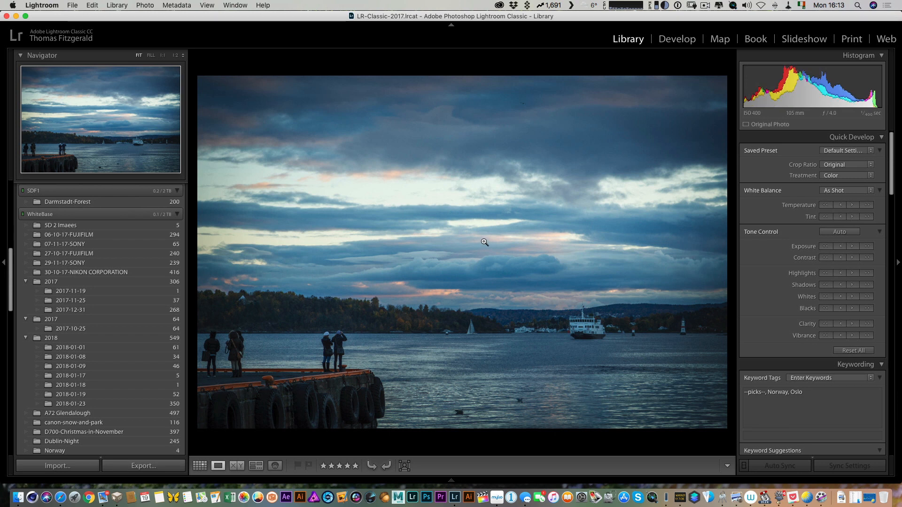
{"action": "key", "text": "Right"}
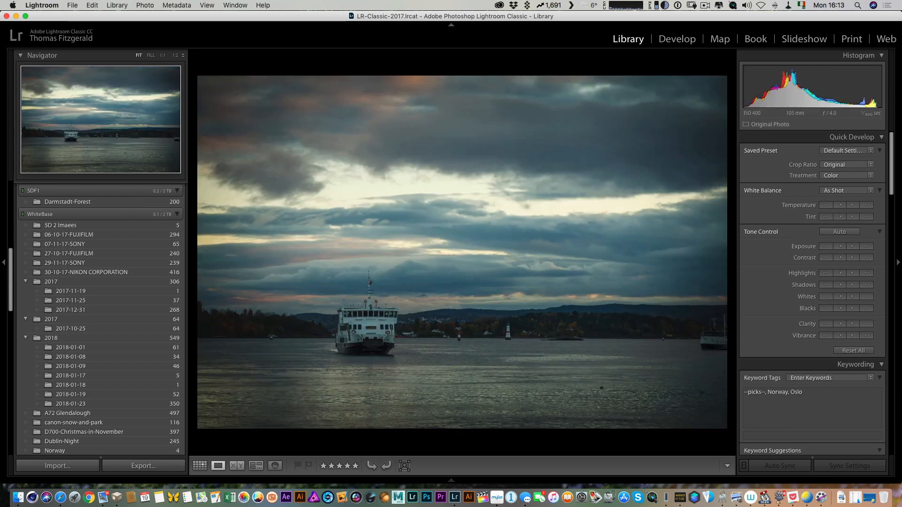
{"action": "key", "text": "Right"}
{"action": "key", "text": "Right"}
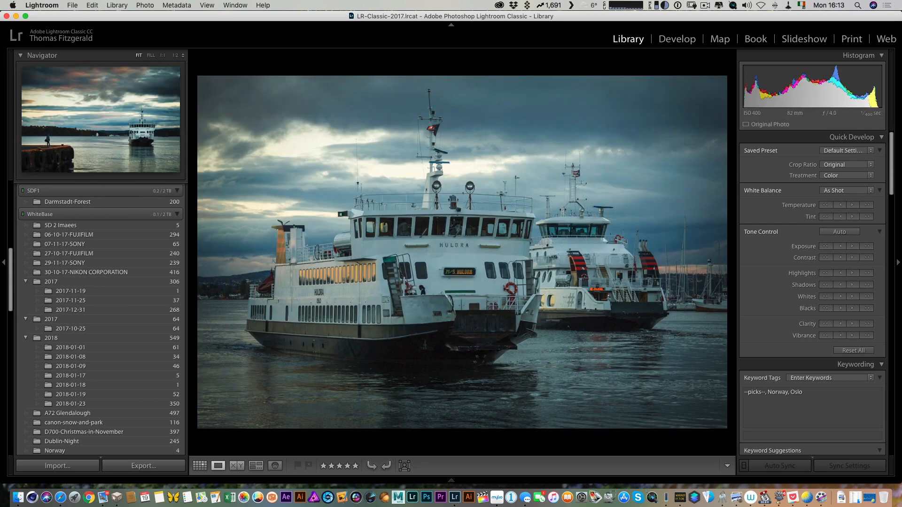
{"action": "key", "text": "Right"}
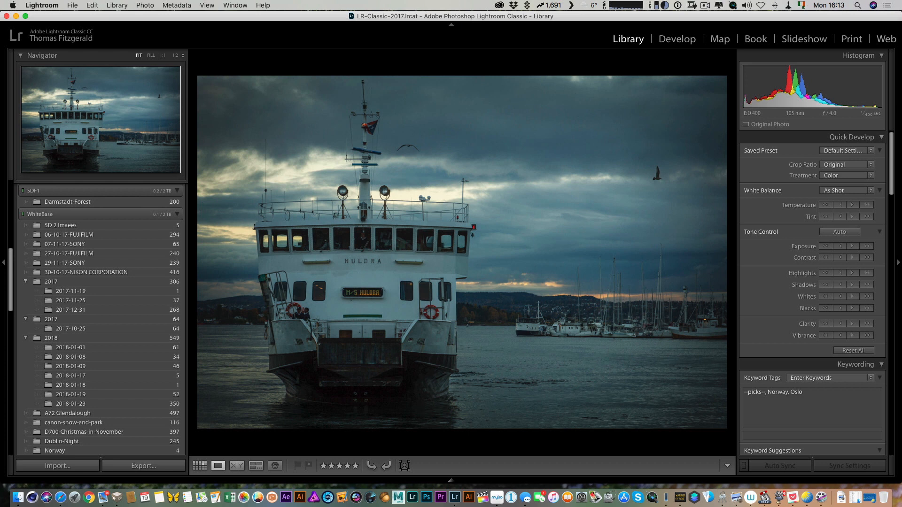
{"action": "key", "text": "Right"}
{"action": "key", "text": "Right"}
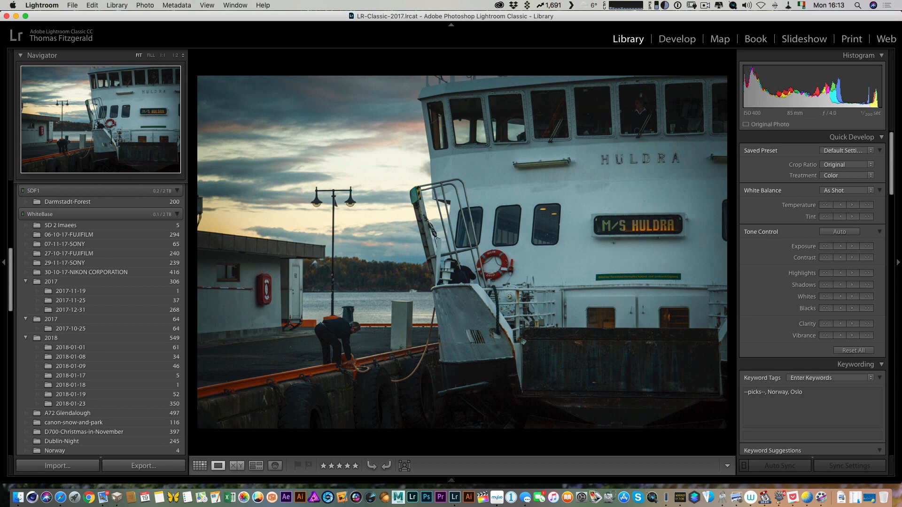
{"action": "key", "text": "Right"}
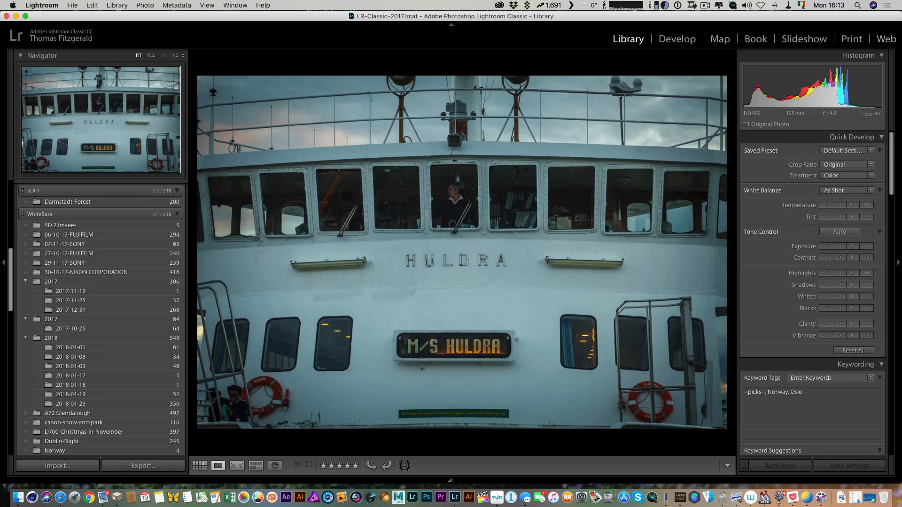
{"action": "key", "text": "Left"}
{"action": "key", "text": "Left"}
{"action": "key", "text": "Left"}
{"action": "key", "text": "Left"}
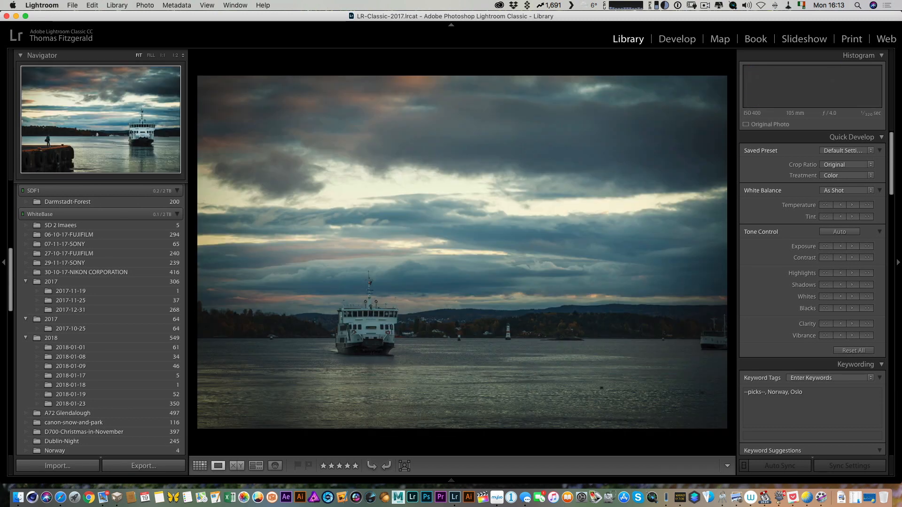
{"action": "key", "text": "Left"}
{"action": "key", "text": "Left"}
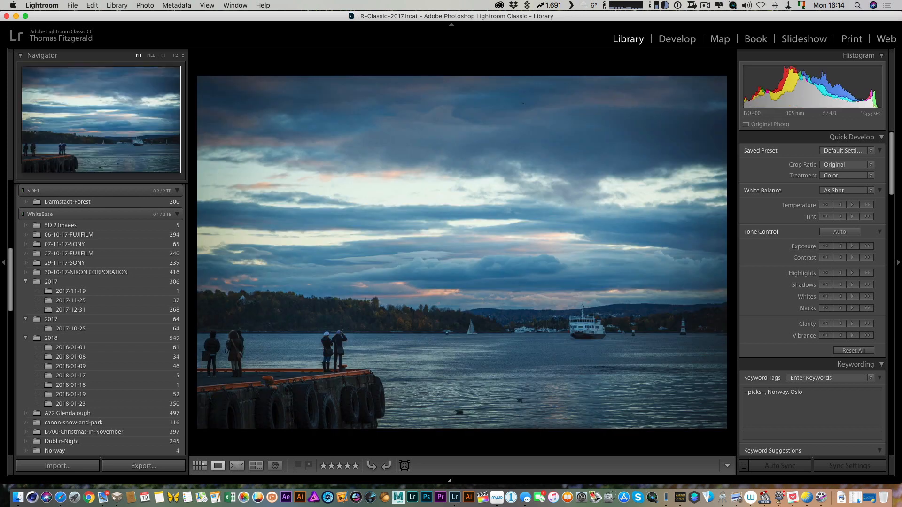
Open the pier photo in the Develop module and warm its white balance to Temp +21.
{"action": "key", "text": "d"}
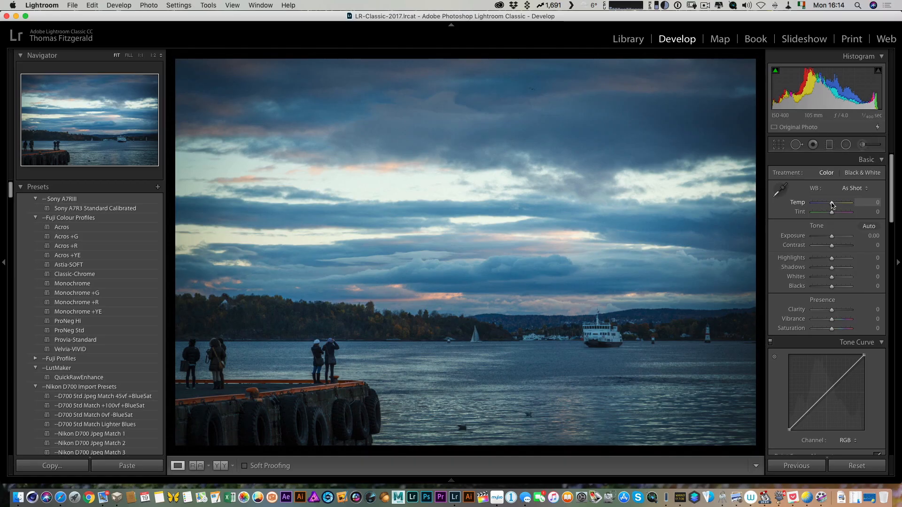
{"action": "left_click_drag", "start_coordinate": [832, 204], "coordinate": [835, 204]}
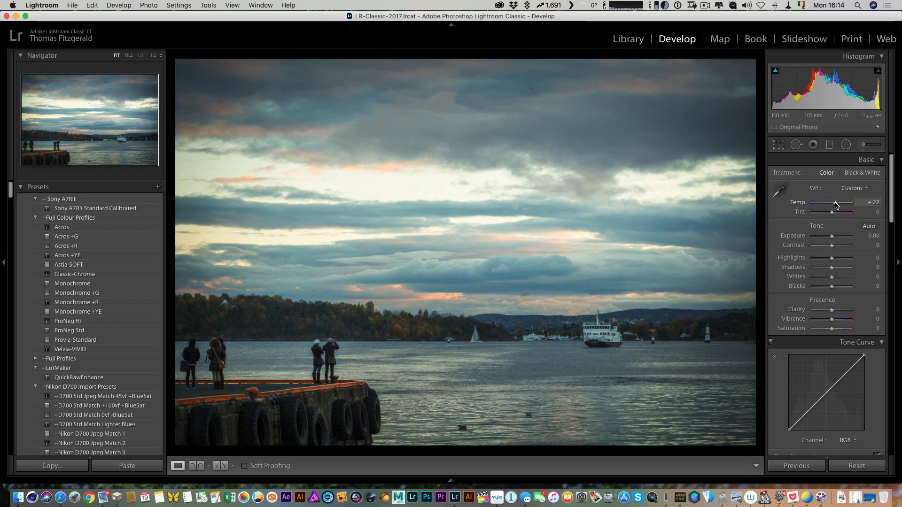
{"action": "left_click_drag", "start_coordinate": [835, 205], "coordinate": [835, 205]}
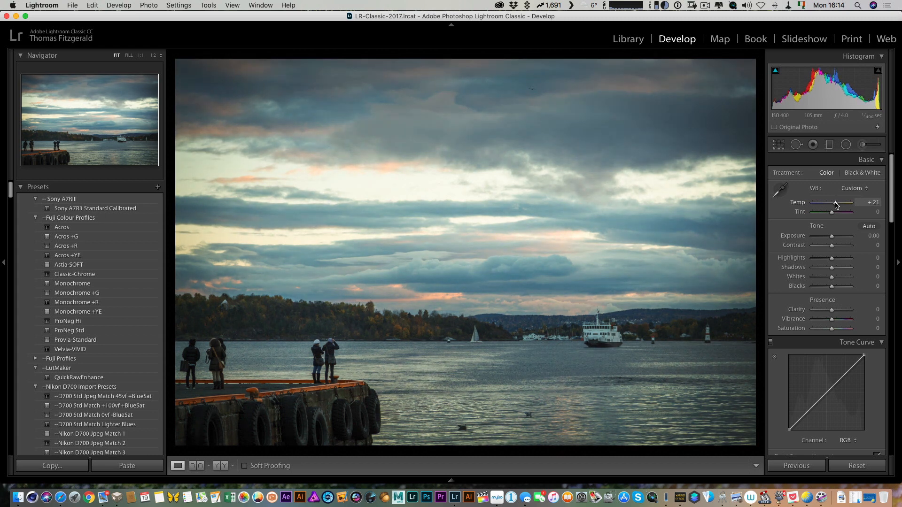
Compare the pier photo's warmer colour with the next ferry photo and with its own unedited version.
{"action": "left_click", "coordinate": [524, 352]}
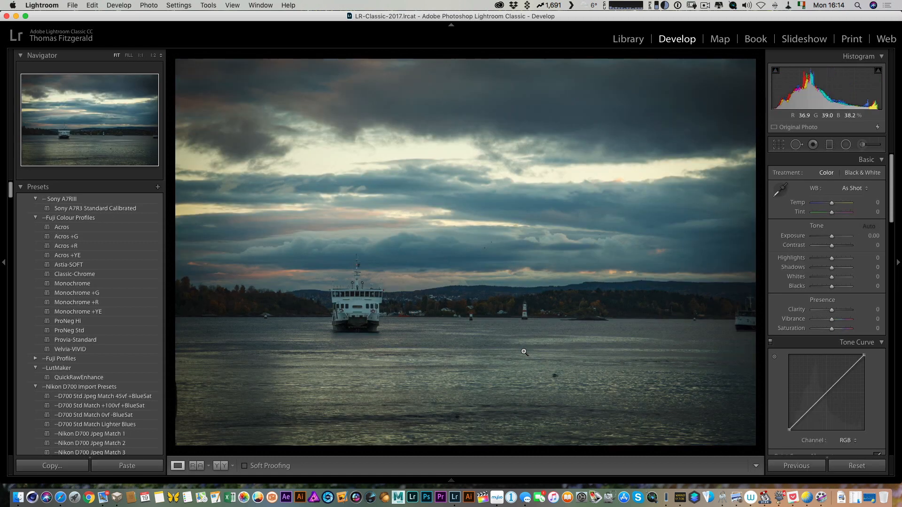
{"action": "left_click", "coordinate": [525, 352]}
{"action": "left_click", "coordinate": [524, 352]}
{"action": "left_click", "coordinate": [524, 352]}
{"action": "key", "text": "Right"}
{"action": "key", "text": "Right"}
{"action": "key", "text": "backslash"}
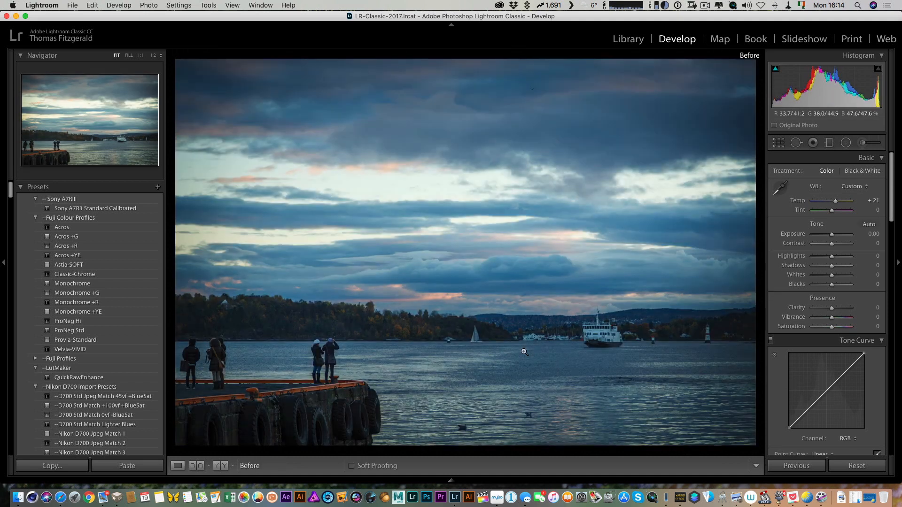
{"action": "key", "text": "backslash"}
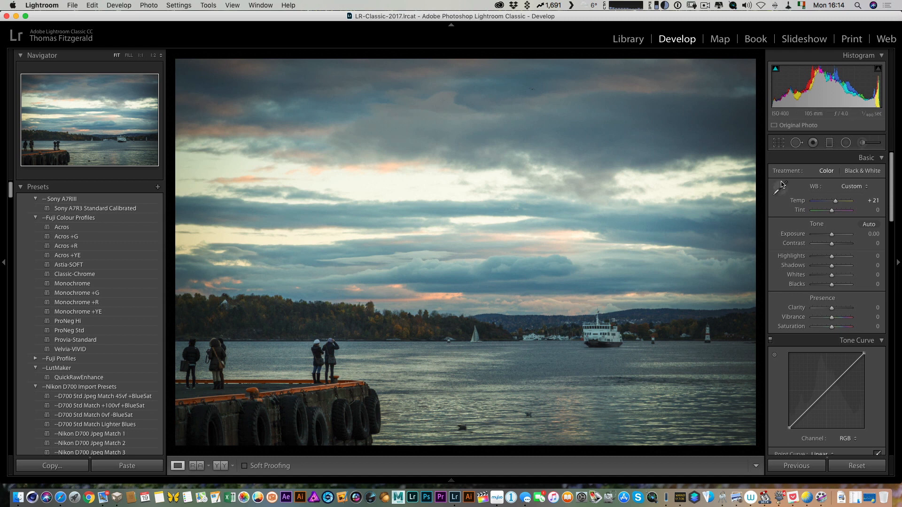
Set the pier photo's Exposure to +0.08 and Contrast to +25.
{"action": "left_click_drag", "start_coordinate": [831, 245], "coordinate": [840, 245]}
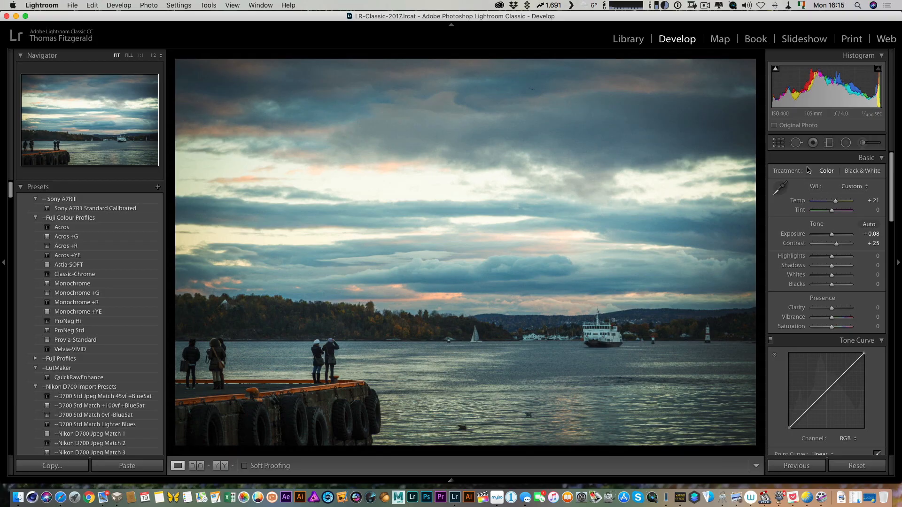
Try the Canon lens profile corrections on the pier photo and adjust their correction amounts.
{"action": "scroll", "coordinate": [807, 170], "scroll_direction": "down", "scroll_amount": 10}
{"action": "scroll", "coordinate": [807, 169], "scroll_direction": "up", "scroll_amount": 5}
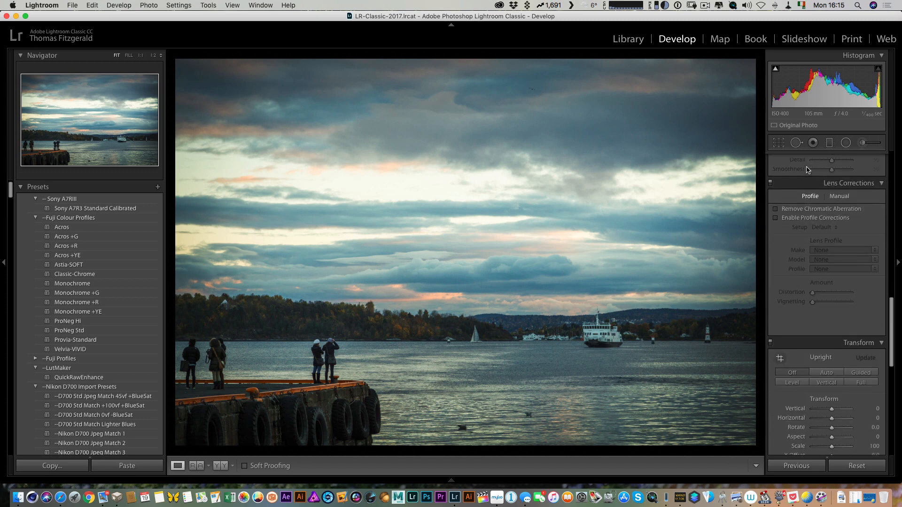
{"action": "left_click", "coordinate": [791, 224]}
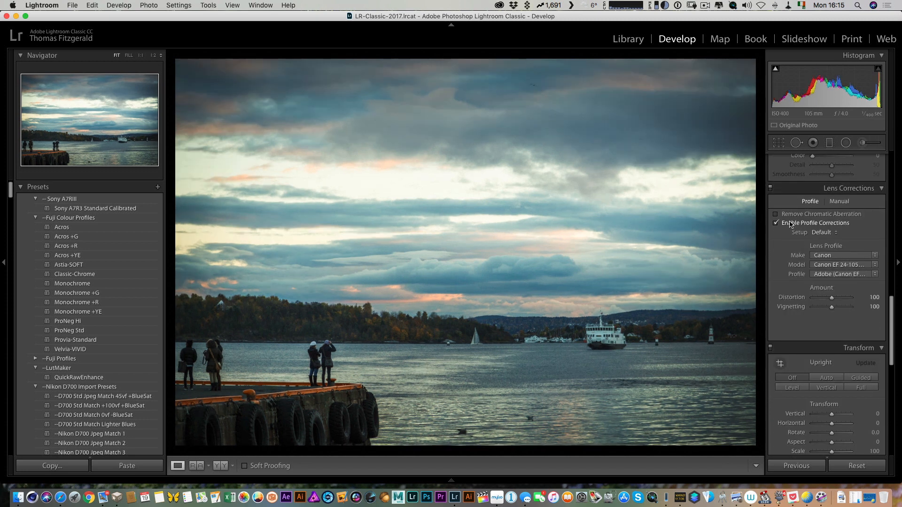
{"action": "left_click_drag", "start_coordinate": [826, 297], "coordinate": [856, 308]}
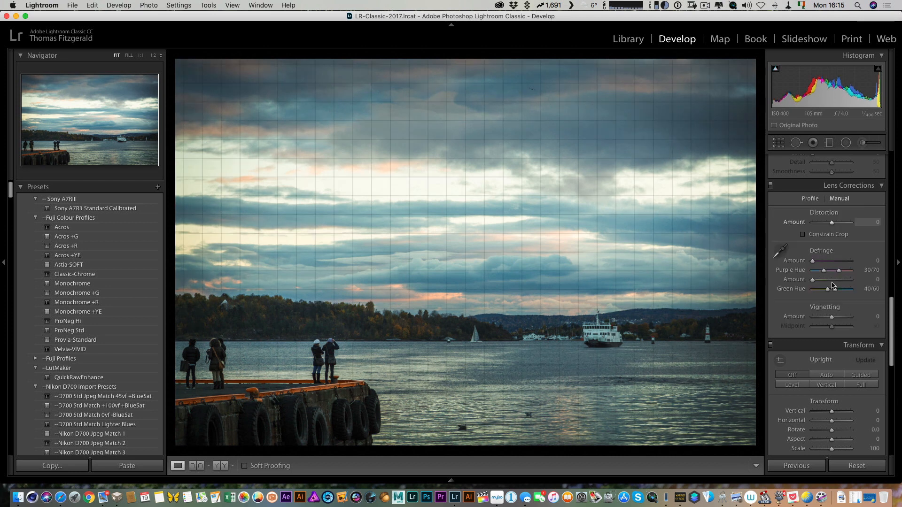
Raise the manual lens vignetting amount to lighten the photo's corners and set Blacks to −13.
{"action": "left_click_drag", "start_coordinate": [831, 318], "coordinate": [845, 318]}
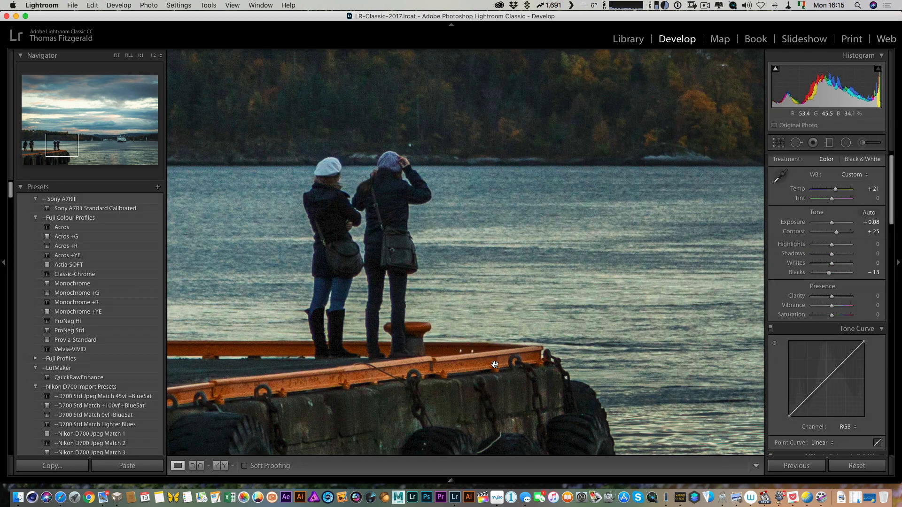
Inspect the pier, the water and the distant ferry at 1:1 magnification.
{"action": "left_click_drag", "start_coordinate": [653, 216], "coordinate": [505, 144]}
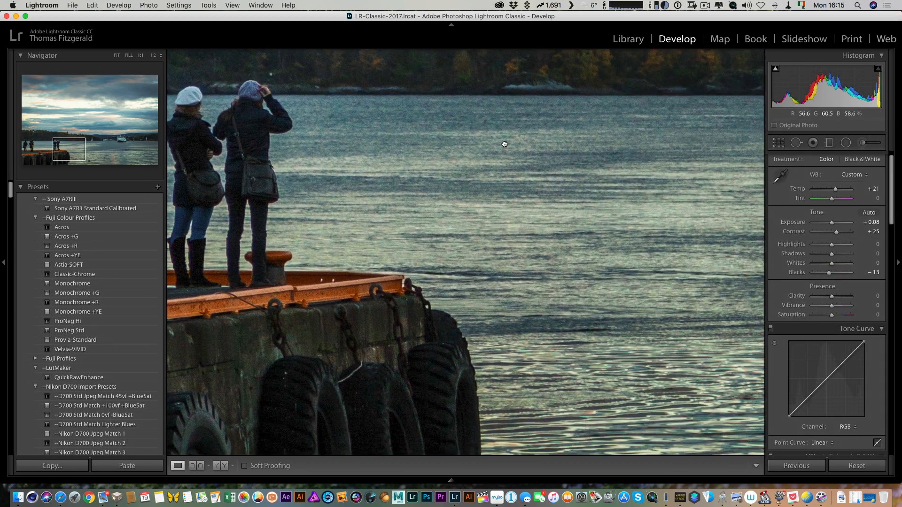
{"action": "left_click_drag", "start_coordinate": [703, 157], "coordinate": [329, 226]}
{"action": "left_click_drag", "start_coordinate": [655, 216], "coordinate": [262, 242]}
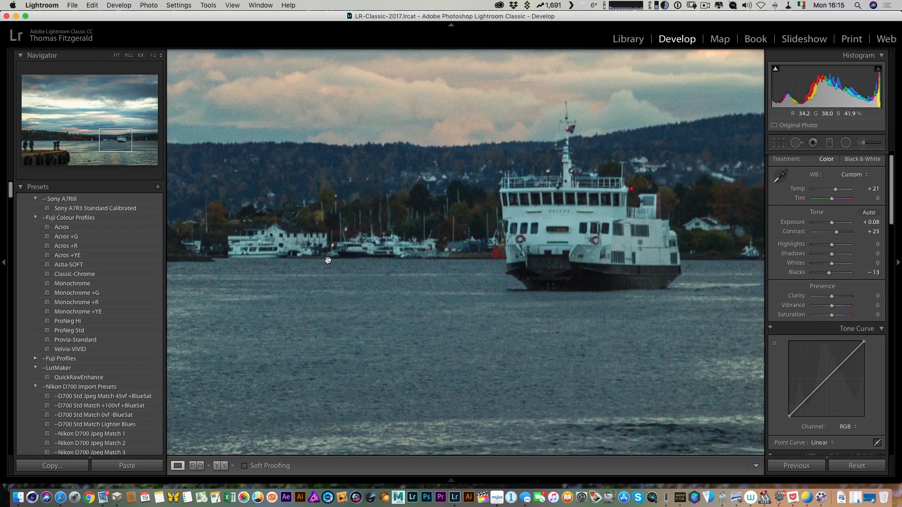
Set the pier photo's Highlights to −19, Shadows to +24 and Clarity to +17.
{"action": "left_click", "coordinate": [327, 260]}
{"action": "left_click_drag", "start_coordinate": [832, 245], "coordinate": [837, 257]}
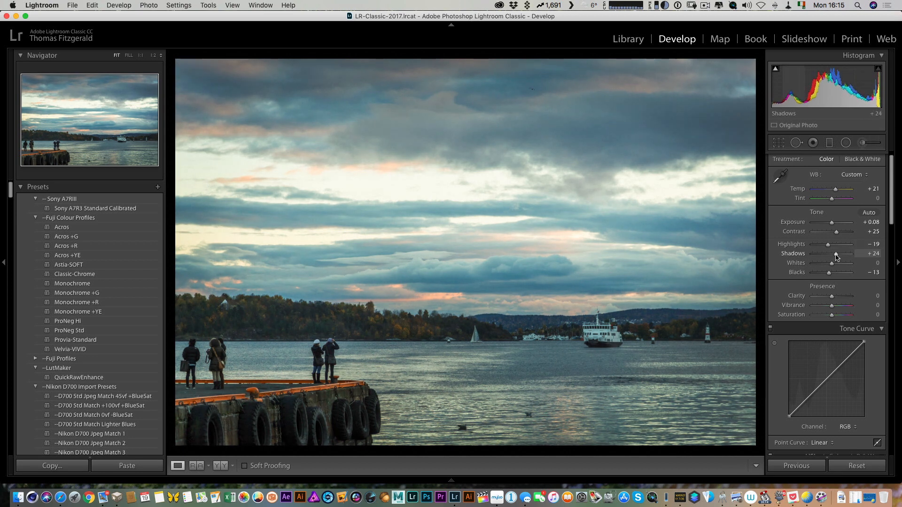
{"action": "left_click_drag", "start_coordinate": [832, 296], "coordinate": [837, 299]}
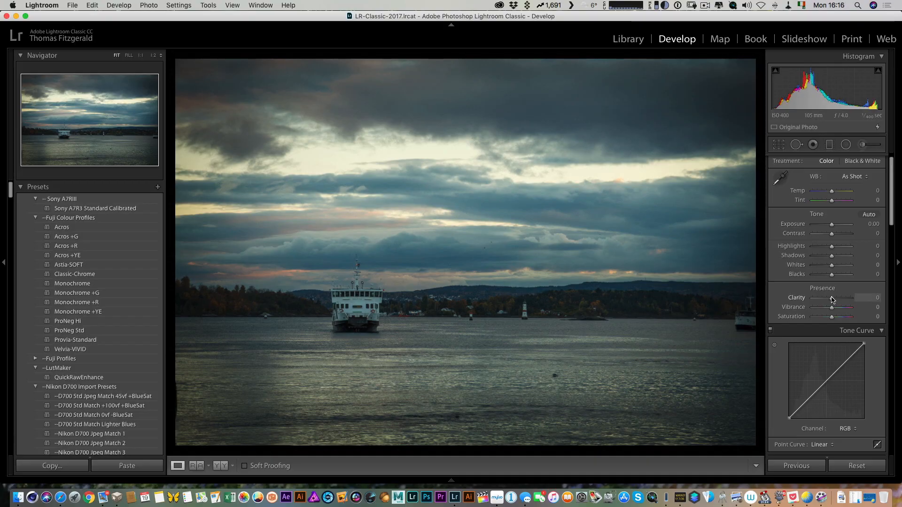
Raise the manual lens vignetting amount to +87 on the distant ferry photo and open its lens profile settings.
{"action": "scroll", "coordinate": [833, 299], "scroll_direction": "down", "scroll_amount": 10}
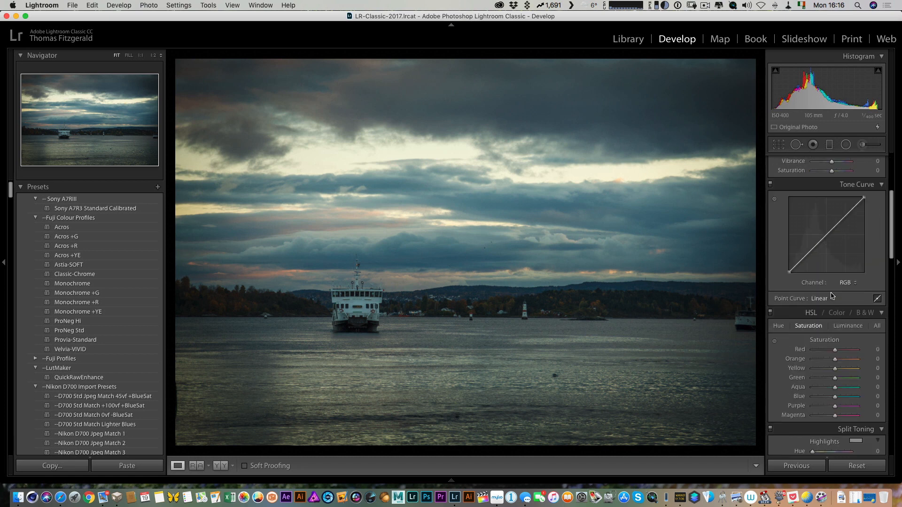
{"action": "scroll", "coordinate": [833, 297], "scroll_direction": "down", "scroll_amount": 10}
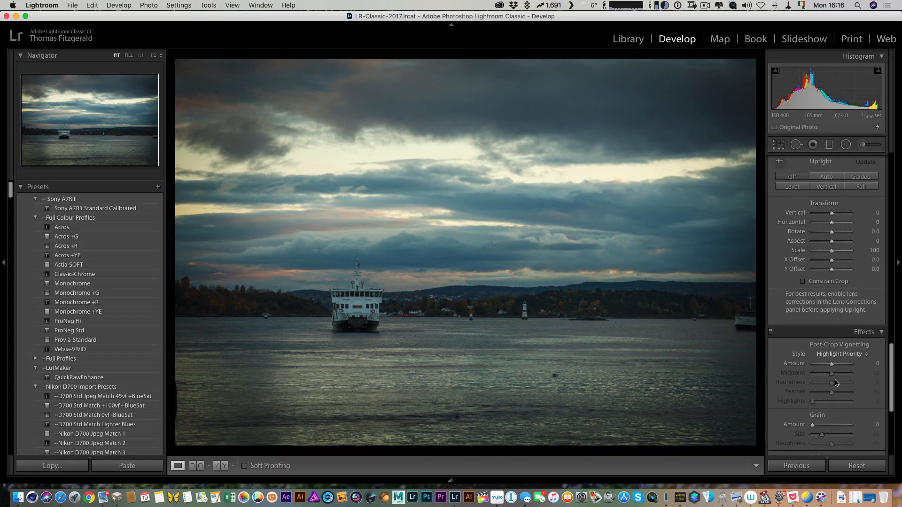
{"action": "scroll", "coordinate": [835, 383], "scroll_direction": "up", "scroll_amount": 5}
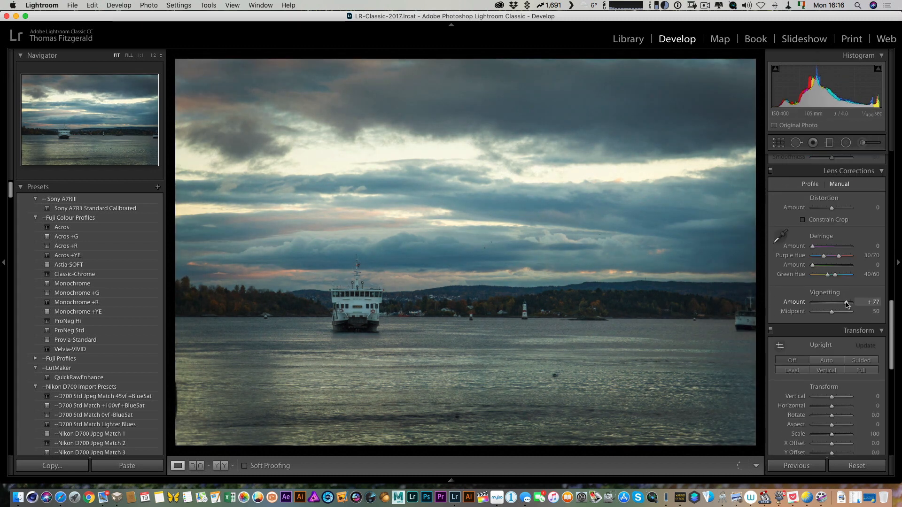
{"action": "left_click_drag", "start_coordinate": [847, 304], "coordinate": [849, 305]}
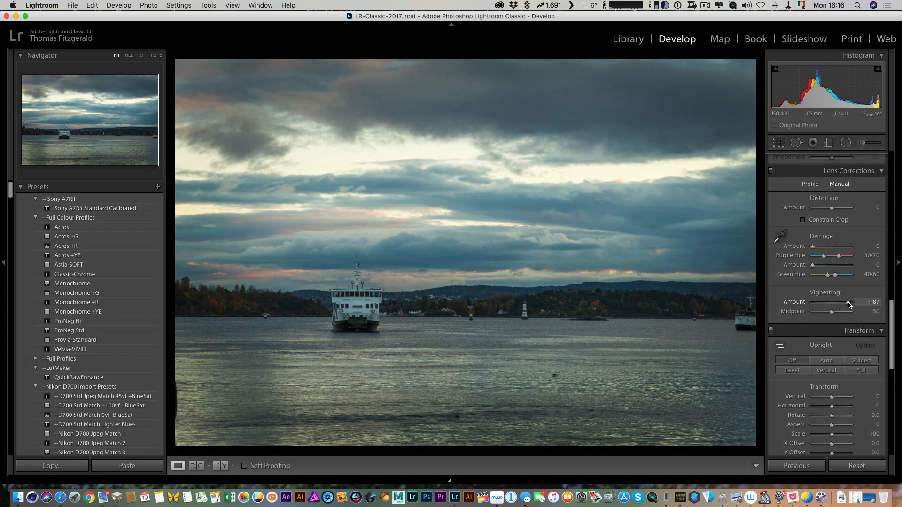
{"action": "left_click", "coordinate": [811, 185]}
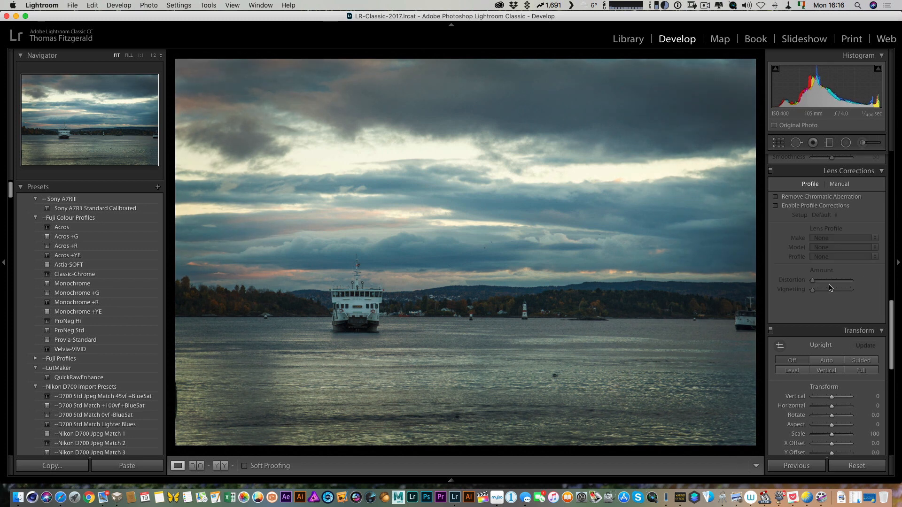
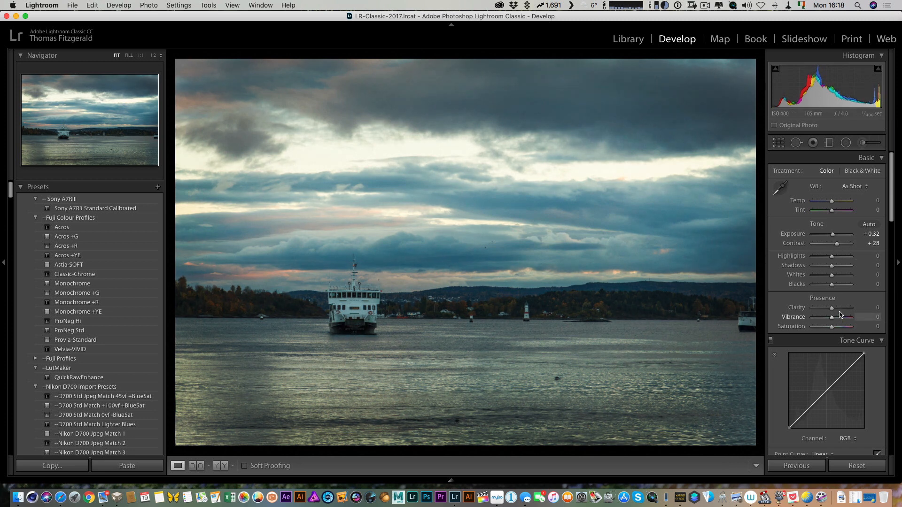
Set the distant ferry photo's Clarity to +8 and tone down its sky using a graduated filter with Exposure −0.28 and Highlights −51.
{"action": "left_click_drag", "start_coordinate": [836, 310], "coordinate": [834, 310]}
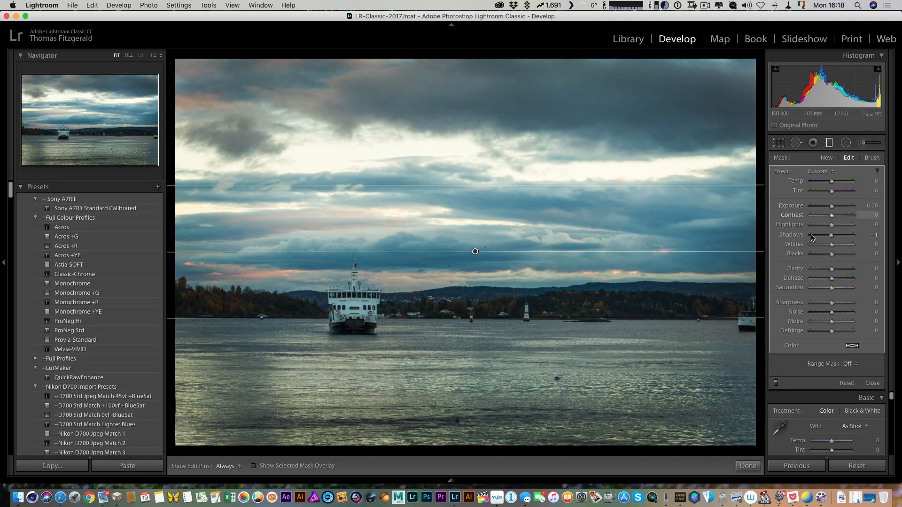
{"action": "mouse_move", "coordinate": [832, 225]}
{"action": "left_mouse_down"}
{"action": "mouse_move", "coordinate": [821, 228]}
{"action": "mouse_move", "coordinate": [831, 208]}
{"action": "left_mouse_up"}
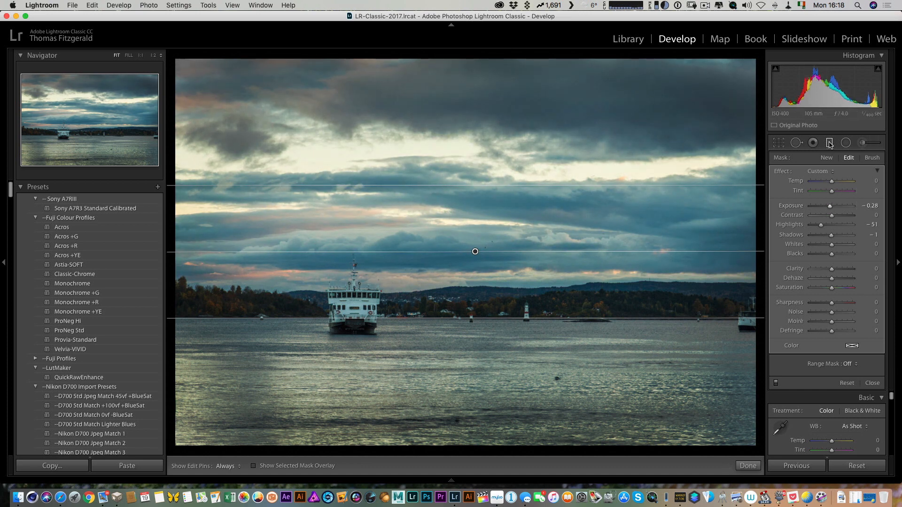
{"action": "left_click", "coordinate": [830, 143]}
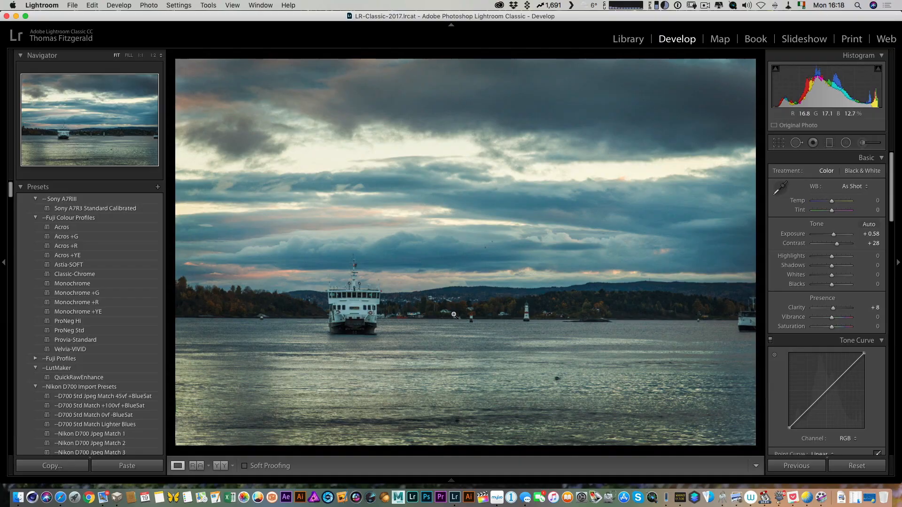
Compare the neighbouring ferry photos, and on the one with the tone curve adjustment set Blacks to −24 and raise Shadows.
{"action": "key", "text": "Right"}
{"action": "key", "text": "Right"}
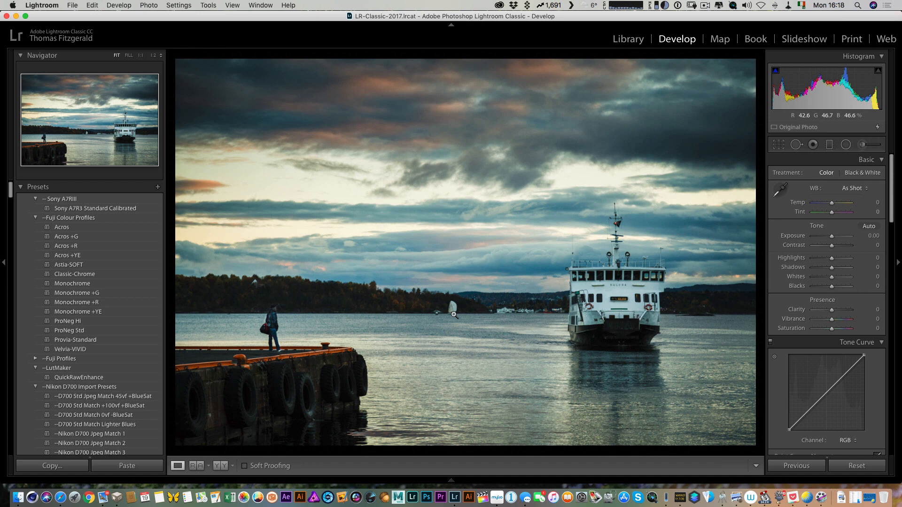
{"action": "key", "text": "Right"}
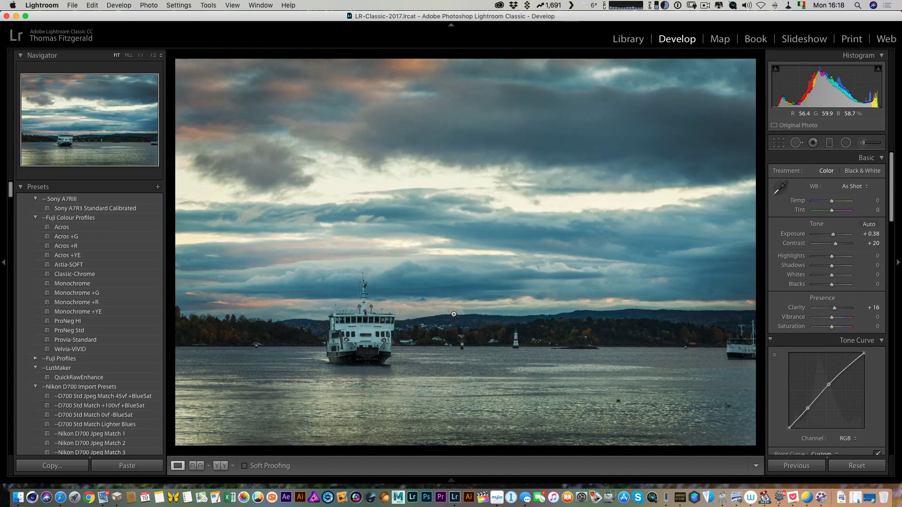
{"action": "key", "text": "Left"}
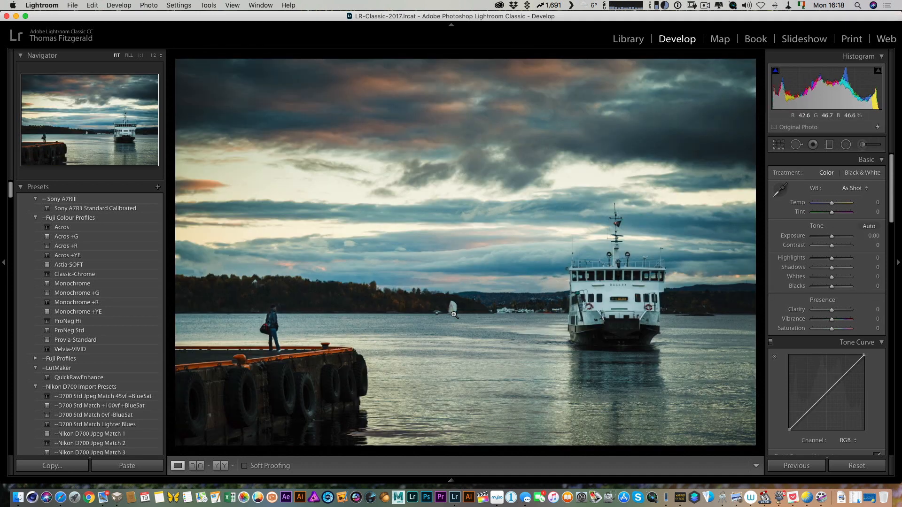
{"action": "key", "text": "Right"}
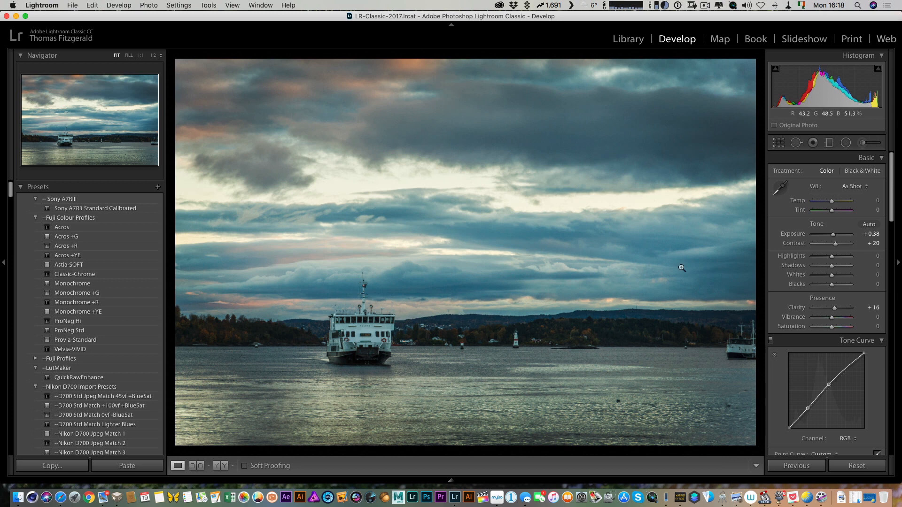
{"action": "left_click_drag", "start_coordinate": [831, 285], "coordinate": [839, 266]}
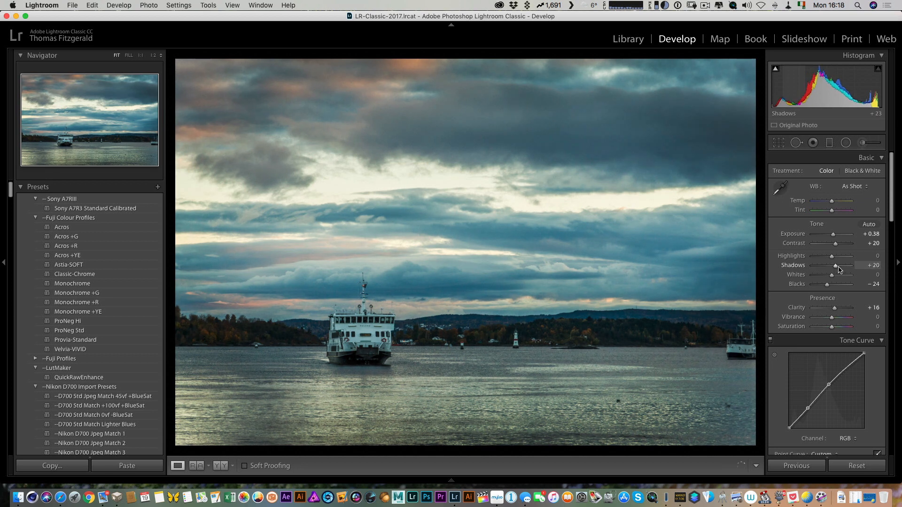
Add a graduated filter over the pier photo's sky down to the shoreline, with Highlights −56 and Contrast 23.
{"action": "key", "text": "Right"}
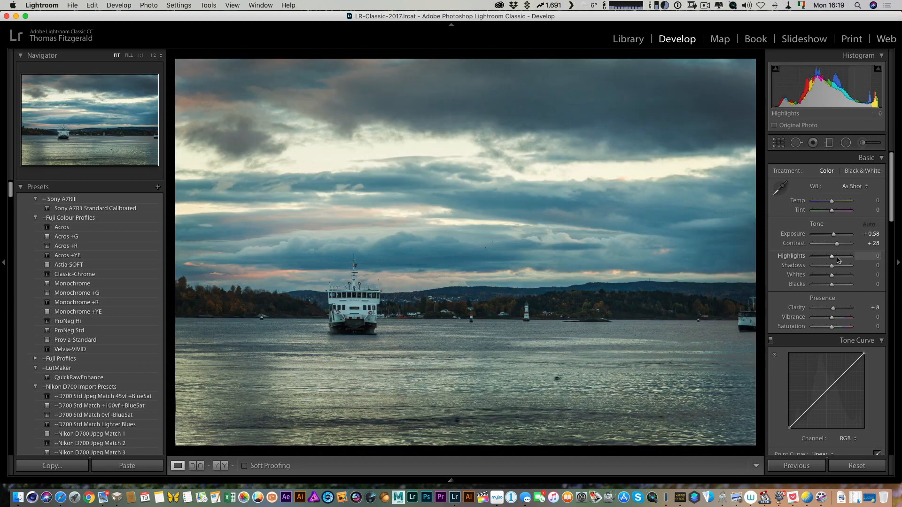
{"action": "key", "text": "Right"}
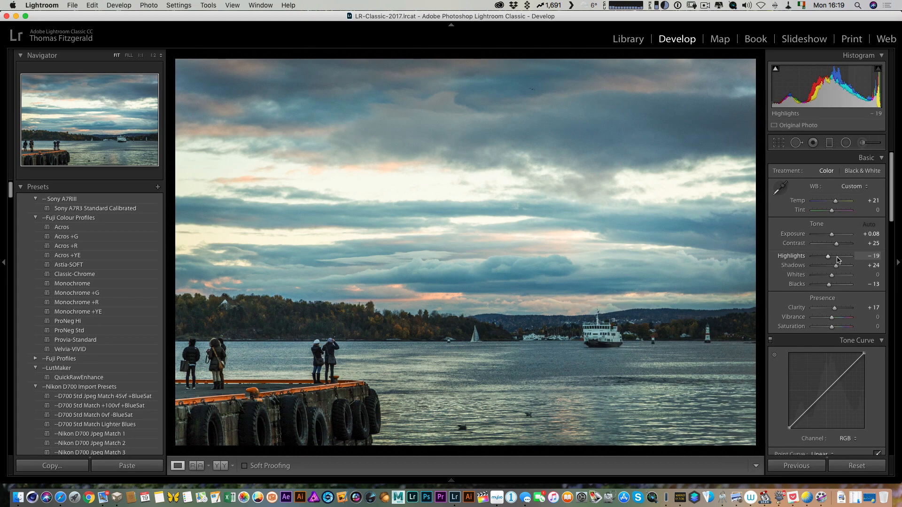
{"action": "left_click", "coordinate": [831, 142]}
{"action": "left_click_drag", "start_coordinate": [479, 163], "coordinate": [479, 335]}
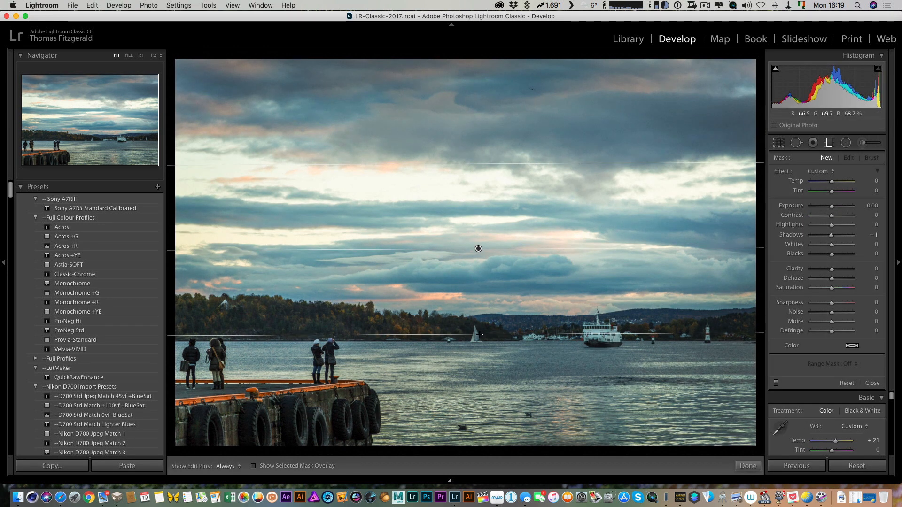
{"action": "mouse_move", "coordinate": [832, 225]}
{"action": "left_mouse_down"}
{"action": "mouse_move", "coordinate": [819, 228]}
{"action": "mouse_move", "coordinate": [839, 218]}
{"action": "left_mouse_up"}
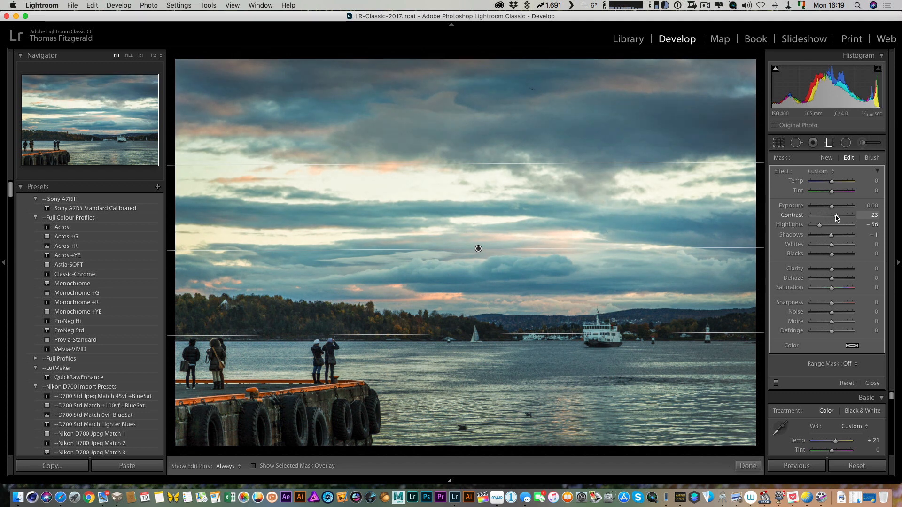
{"action": "left_click", "coordinate": [830, 143]}
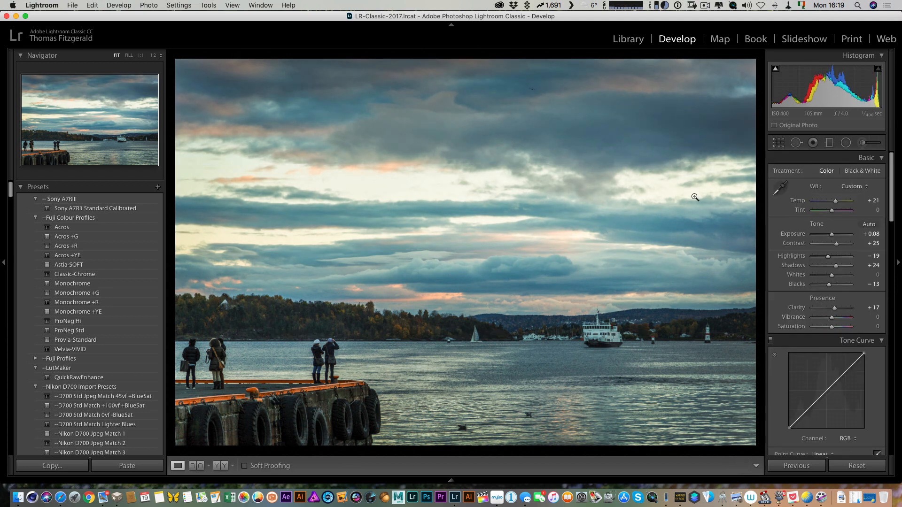
Go to the photo of the two ferries side by side and set its Contrast to +24.
{"action": "key", "text": "Right"}
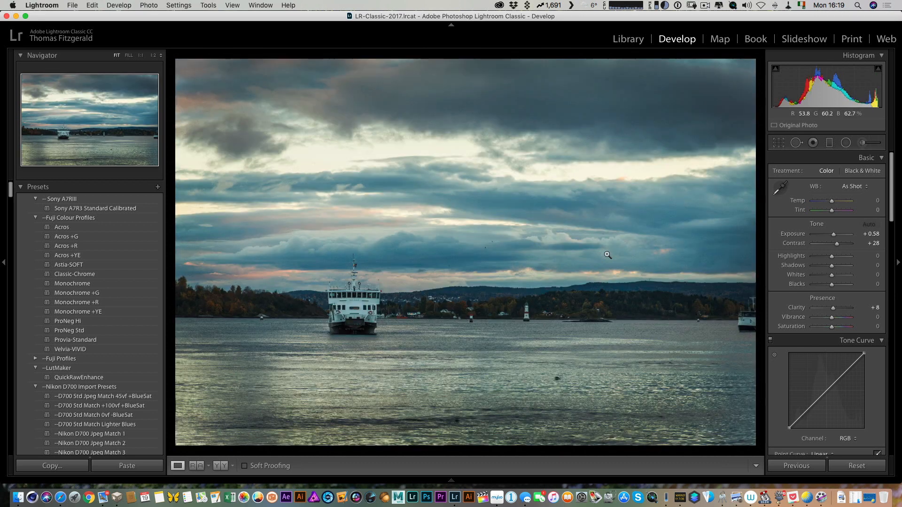
{"action": "key", "text": "Right"}
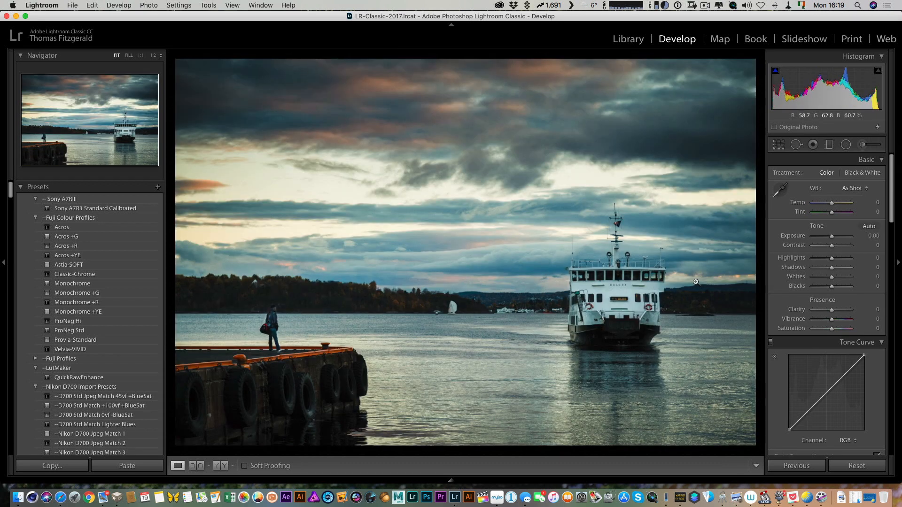
{"action": "key", "text": "Right"}
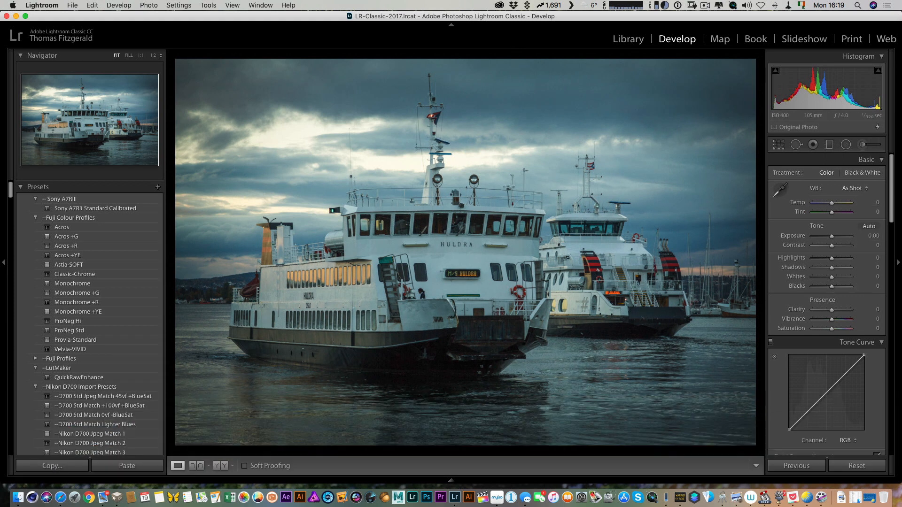
{"action": "left_click_drag", "start_coordinate": [831, 245], "coordinate": [837, 245]}
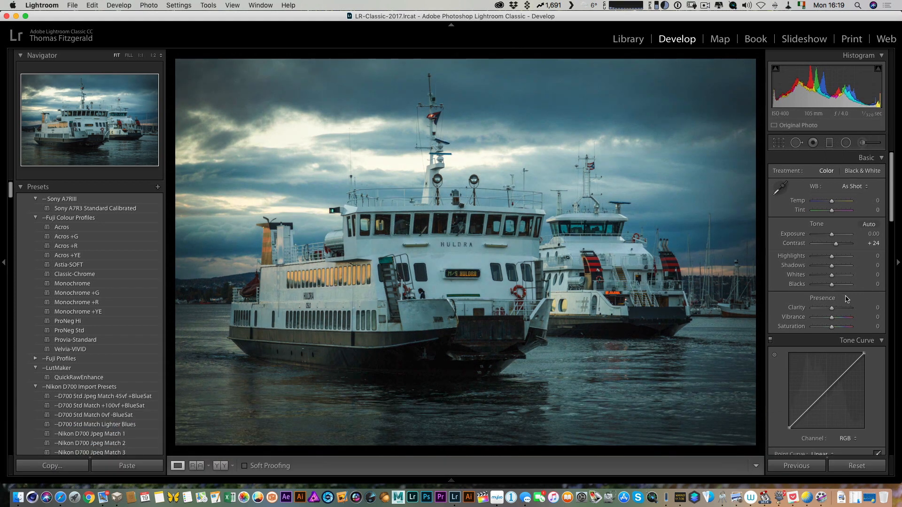
Enable the Canon lens profile corrections on the two-ferry photo with Distortion 0 and Vignetting 200.
{"action": "scroll", "coordinate": [847, 299], "scroll_direction": "down", "scroll_amount": 10}
{"action": "left_click", "coordinate": [805, 288]}
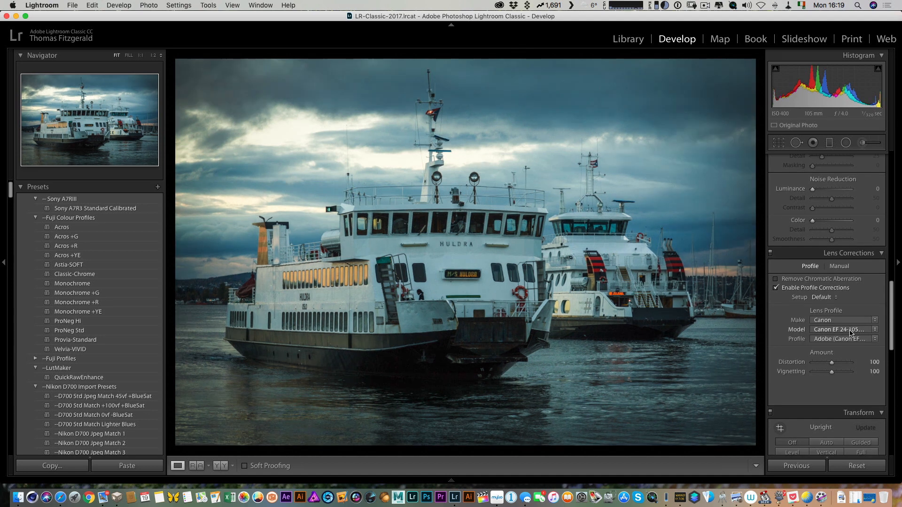
{"action": "left_click_drag", "start_coordinate": [832, 362], "coordinate": [807, 363]}
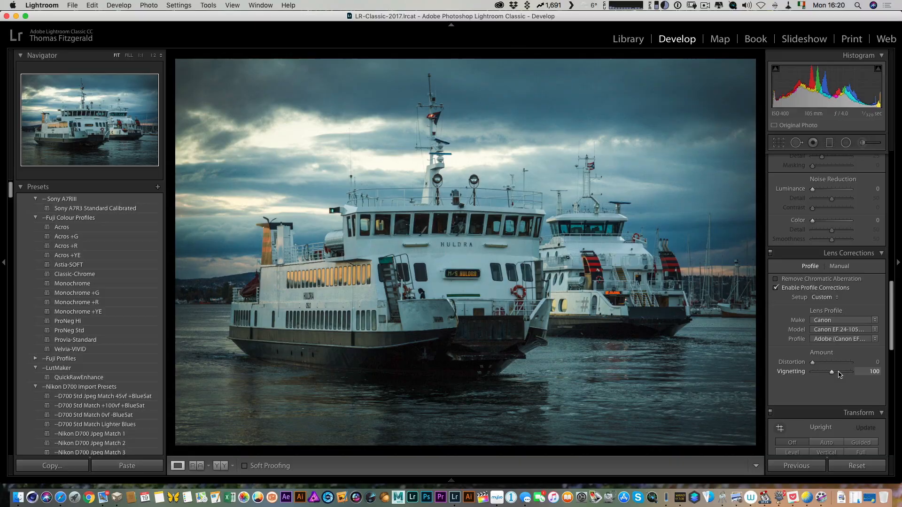
{"action": "left_click_drag", "start_coordinate": [844, 372], "coordinate": [861, 375]}
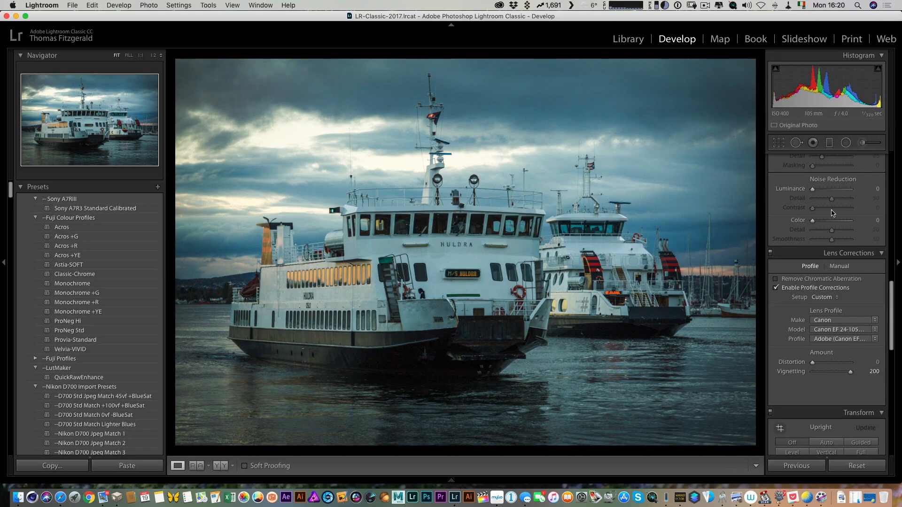
Set the two-ferry photo's Exposure to +0.30, Contrast +31, Highlights −87 and Shadows +28, and compare it with the unedited version.
{"action": "scroll", "coordinate": [832, 212], "scroll_direction": "up", "scroll_amount": 10}
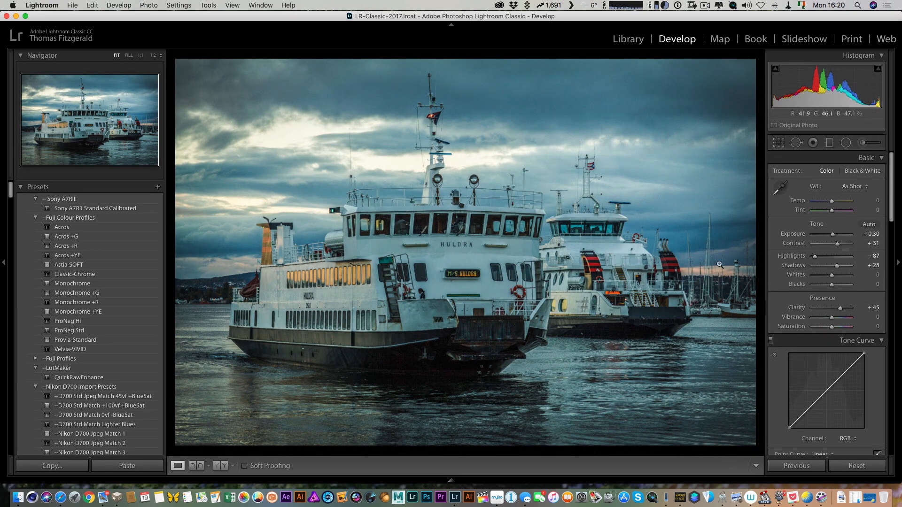
{"action": "key", "text": "backslash"}
{"action": "key", "text": "backslash"}
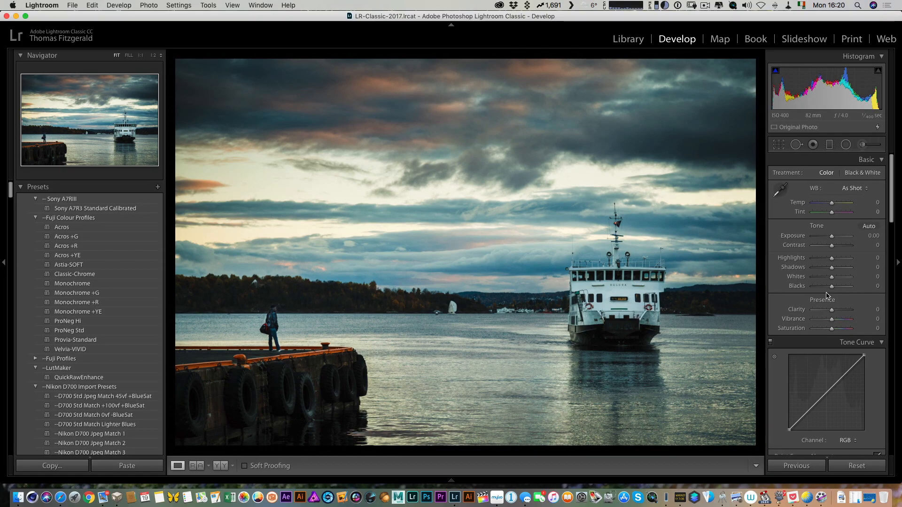
Apply the previous photo's settings to the head-on view of the Huldra ferry and set its Exposure to +1.00.
{"action": "key", "text": "Right"}
{"action": "key", "text": "Right"}
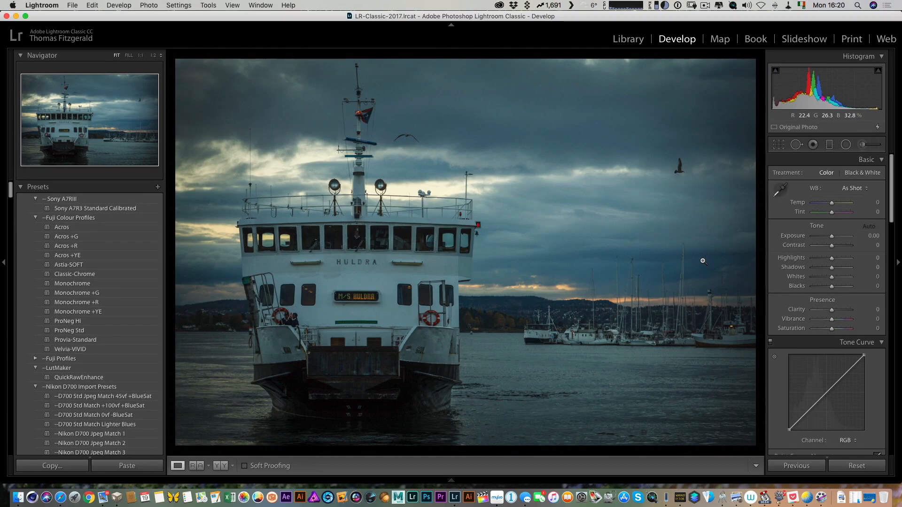
{"action": "left_click", "coordinate": [794, 465]}
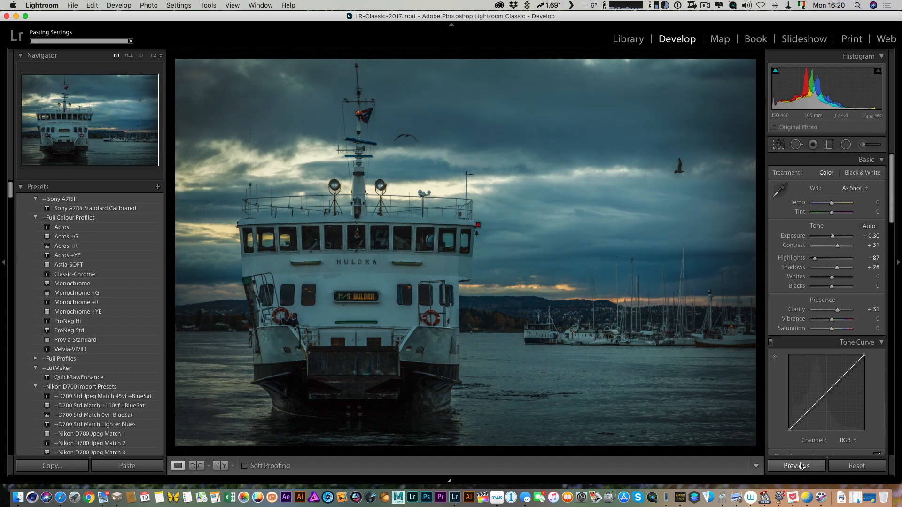
{"action": "left_click_drag", "start_coordinate": [833, 234], "coordinate": [835, 235]}
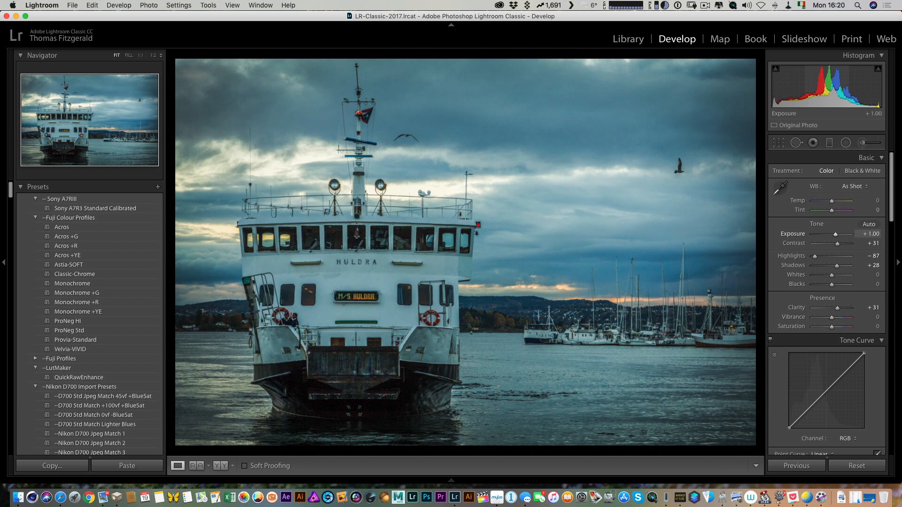
Apply the previous photo's settings to the dock photo with the Baronessen boat and set its Exposure to +0.54.
{"action": "key", "text": "Right"}
{"action": "left_click", "coordinate": [797, 465]}
{"action": "left_click_drag", "start_coordinate": [835, 234], "coordinate": [834, 235]}
Add a graduated filter over the dock photo's sky with lowered Highlights.
{"action": "left_click", "coordinate": [829, 143]}
{"action": "left_click_drag", "start_coordinate": [507, 146], "coordinate": [507, 321]}
{"action": "left_click_drag", "start_coordinate": [831, 225], "coordinate": [815, 226]}
{"action": "left_click", "coordinate": [829, 143]}
Straighten the dock photo to an angle of −1.11 and apply the crop.
{"action": "key", "text": "r"}
{"action": "left_click_drag", "start_coordinate": [761, 72], "coordinate": [757, 86]}
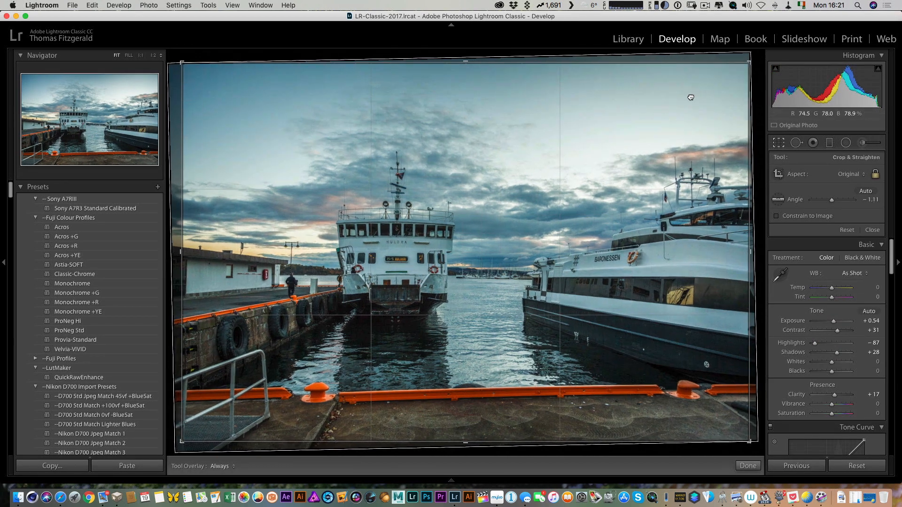
{"action": "key", "text": "Return"}
On the close-up of the worker mooring the ferry, set Exposure +0.50, Contrast +19, Highlights −24, Shadows +37, Clarity +20 and Vibrance +12.
{"action": "key", "text": "Right"}
{"action": "scroll", "coordinate": [813, 374], "scroll_direction": "down", "scroll_amount": 20}
{"action": "left_click", "coordinate": [784, 177]}
{"action": "mouse_move", "coordinate": [832, 250]}
{"action": "left_mouse_down"}
{"action": "mouse_move", "coordinate": [818, 249]}
{"action": "mouse_move", "coordinate": [834, 235]}
{"action": "left_mouse_up"}
{"action": "scroll", "coordinate": [818, 250], "scroll_direction": "up", "scroll_amount": 20}
{"action": "scroll", "coordinate": [831, 239], "scroll_direction": "down", "scroll_amount": 8}
{"action": "scroll", "coordinate": [832, 254], "scroll_direction": "up", "scroll_amount": 8}
{"action": "left_click_drag", "start_coordinate": [832, 308], "coordinate": [837, 309]}
{"action": "left_click_drag", "start_coordinate": [831, 265], "coordinate": [839, 266]}
{"action": "left_click_drag", "start_coordinate": [832, 256], "coordinate": [835, 244]}
{"action": "left_click_drag", "start_coordinate": [833, 235], "coordinate": [834, 234]}
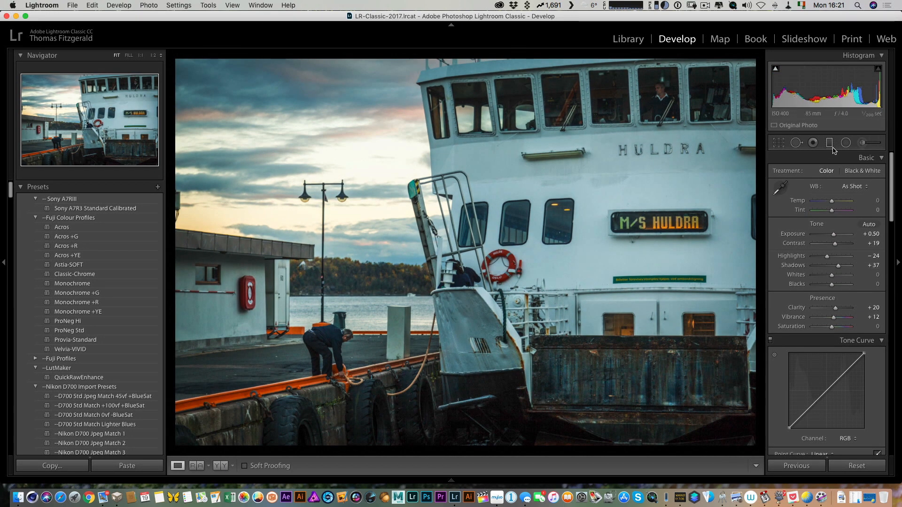
Brush a local adjustment with Shadows 58 over the captain in the wheelhouse window and compare the photo before and after.
{"action": "left_click", "coordinate": [683, 104]}
{"action": "left_click_drag", "start_coordinate": [651, 79], "coordinate": [558, 226]}
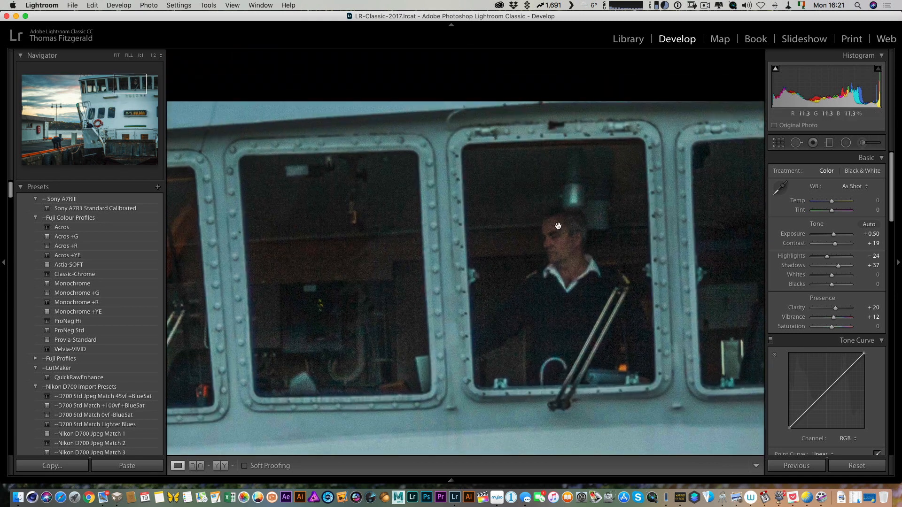
{"action": "left_click", "coordinate": [860, 143]}
{"action": "key", "text": "h"}
{"action": "mouse_move", "coordinate": [600, 249]}
{"action": "left_mouse_down"}
{"action": "mouse_move", "coordinate": [566, 340]}
{"action": "mouse_move", "coordinate": [520, 307]}
{"action": "left_mouse_up"}
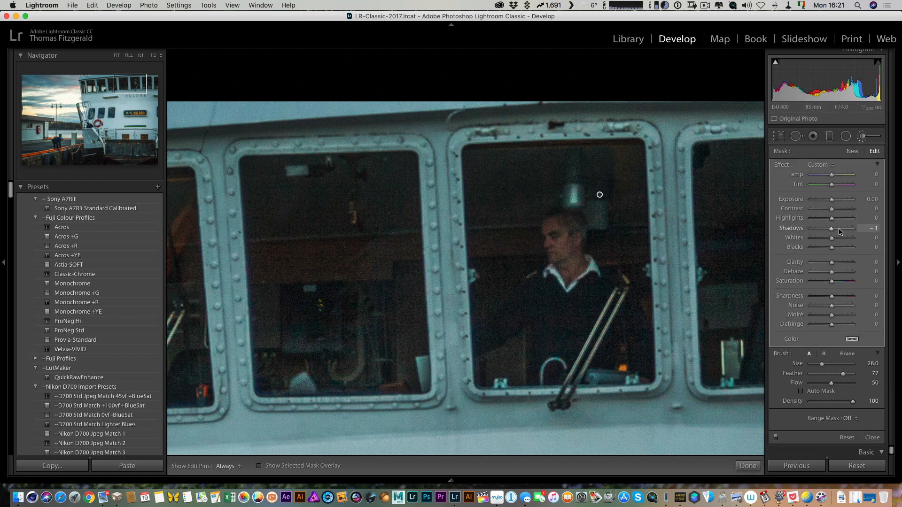
{"action": "left_click_drag", "start_coordinate": [839, 232], "coordinate": [845, 231]}
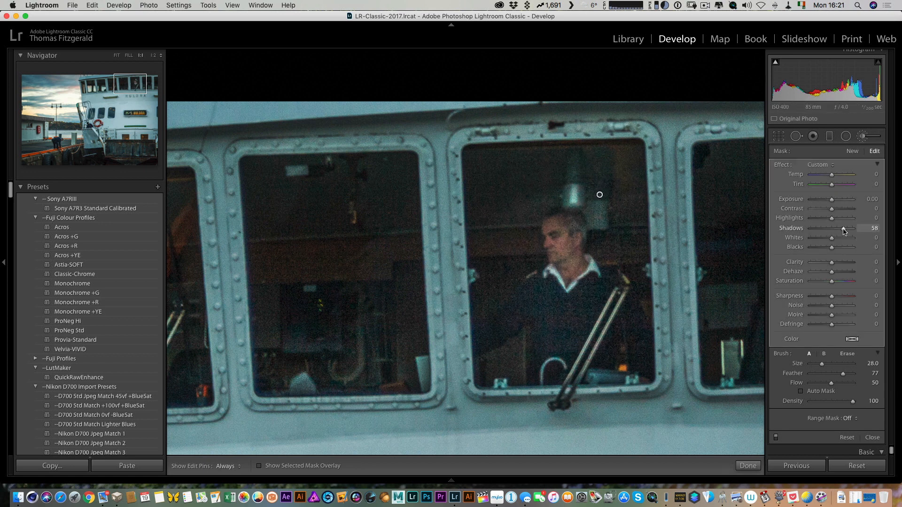
{"action": "left_click", "coordinate": [864, 136]}
{"action": "left_click", "coordinate": [643, 222]}
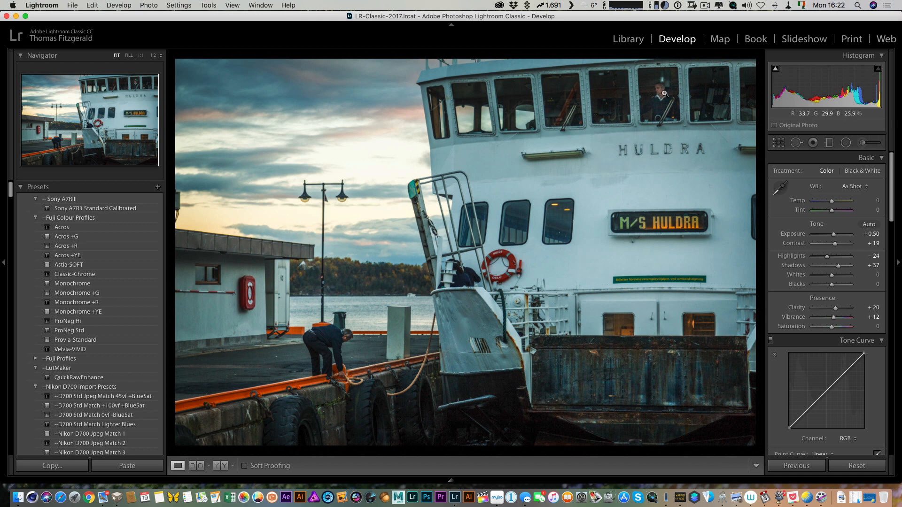
{"action": "key", "text": "backslash"}
{"action": "key", "text": "backslash"}
On the head-on photo of the Huldra's wheelhouse, set Exposure to +0.22, straighten to an angle of 0.35 and apply the crop.
{"action": "key", "text": "Right"}
{"action": "key", "text": "alt+equal"}
{"action": "key", "text": "alt+equal"}
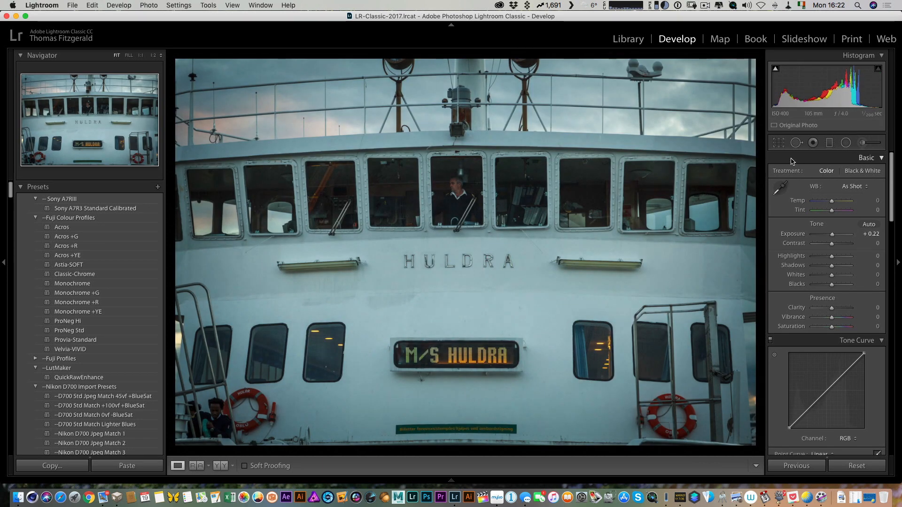
{"action": "left_click", "coordinate": [779, 142]}
{"action": "left_click_drag", "start_coordinate": [758, 52], "coordinate": [758, 60]}
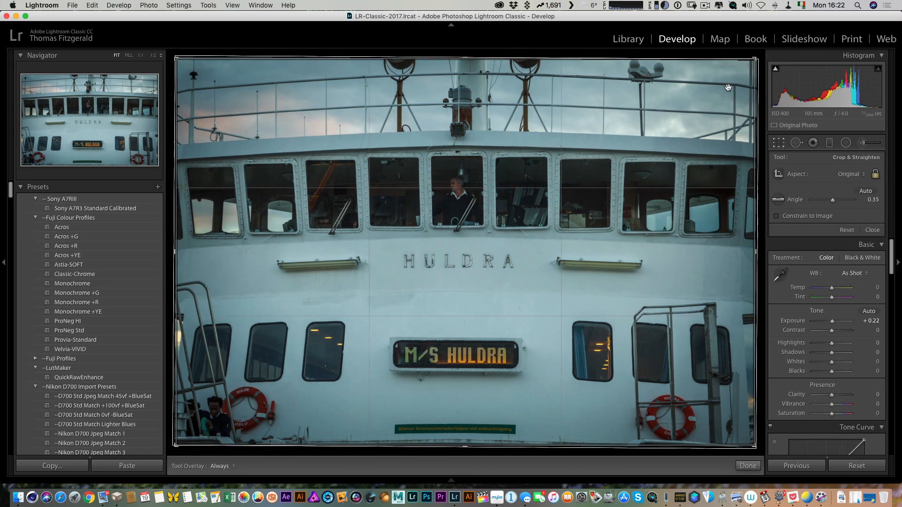
{"action": "double_click", "coordinate": [673, 128]}
Set the wheelhouse photo's Contrast to +19, Highlights −19, Shadows +29 and Clarity +15.
{"action": "mouse_move", "coordinate": [832, 243]}
{"action": "left_mouse_down"}
{"action": "mouse_move", "coordinate": [842, 267]}
{"action": "mouse_move", "coordinate": [829, 259]}
{"action": "left_mouse_up"}
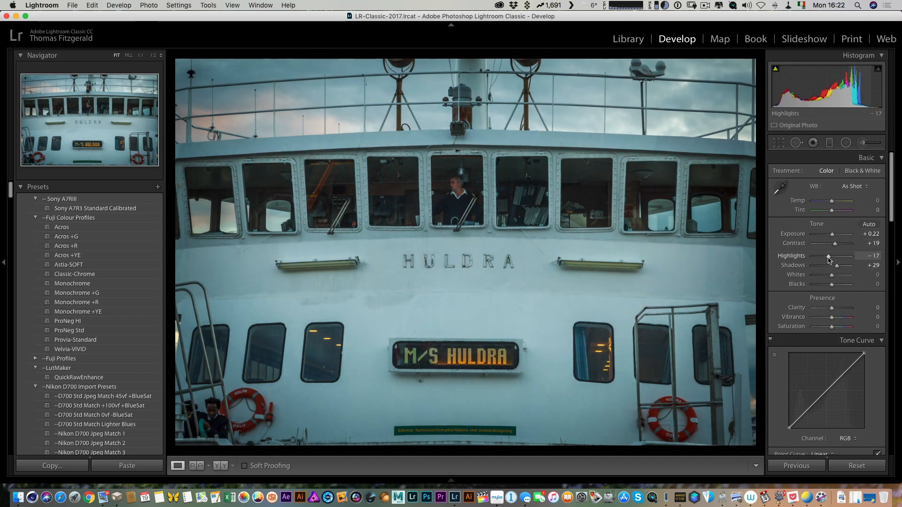
{"action": "left_click_drag", "start_coordinate": [837, 308], "coordinate": [837, 309]}
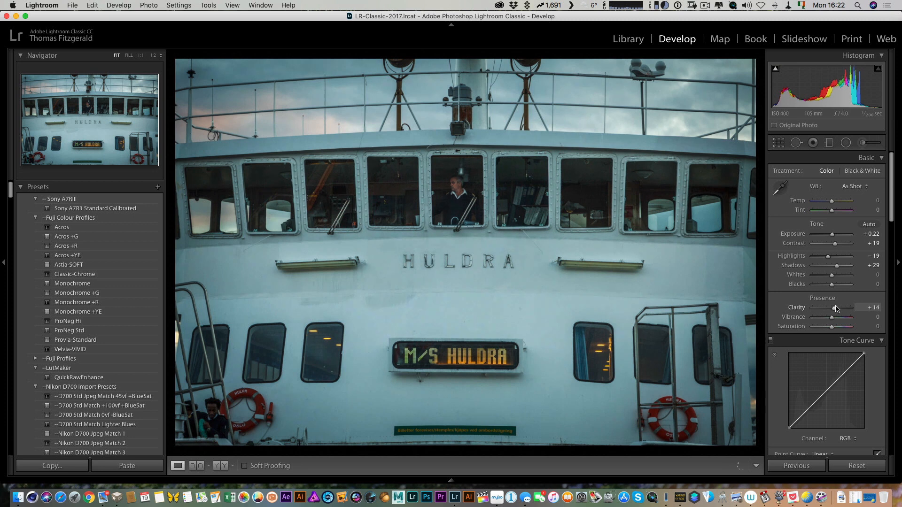
Brush a local adjustment with Shadows 37 over the captain in the head-on photo's central window.
{"action": "left_click", "coordinate": [437, 200]}
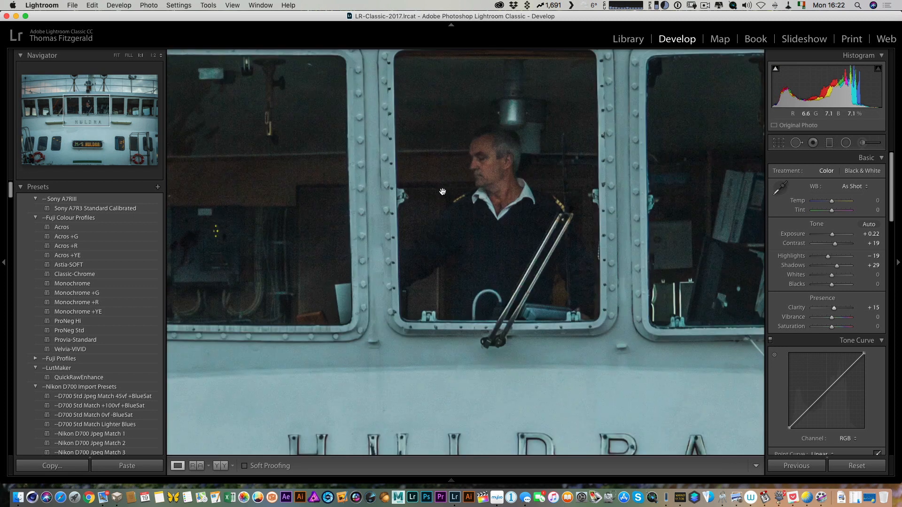
{"action": "left_click", "coordinate": [863, 143]}
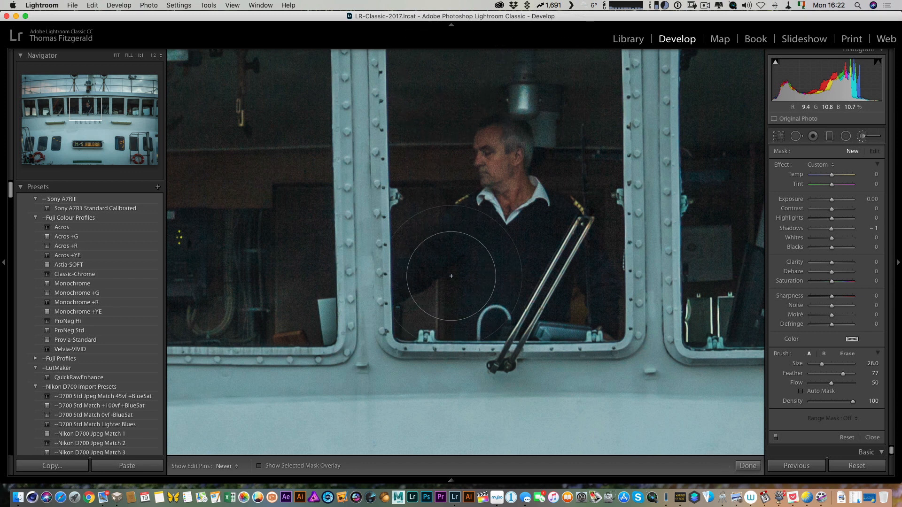
{"action": "left_click_drag", "start_coordinate": [564, 83], "coordinate": [541, 256]}
{"action": "left_click_drag", "start_coordinate": [832, 229], "coordinate": [840, 231]}
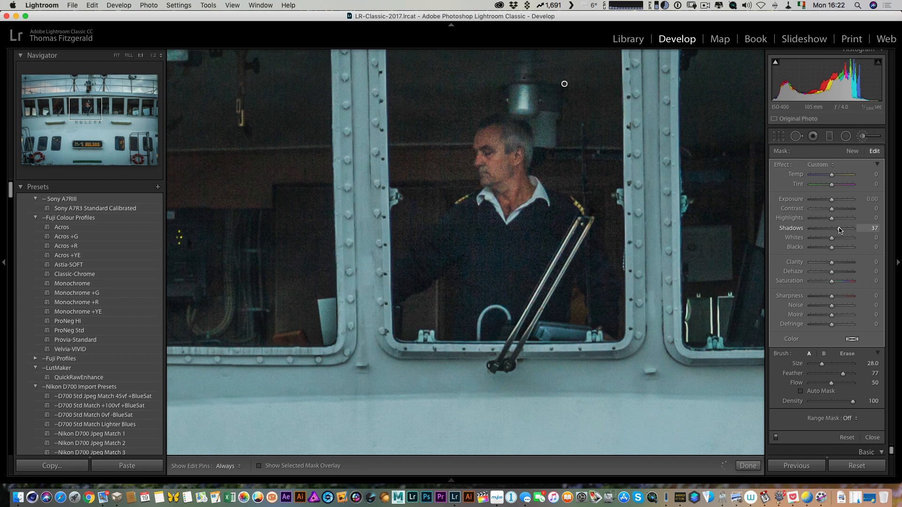
{"action": "left_click", "coordinate": [862, 137]}
{"action": "left_click", "coordinate": [495, 144]}
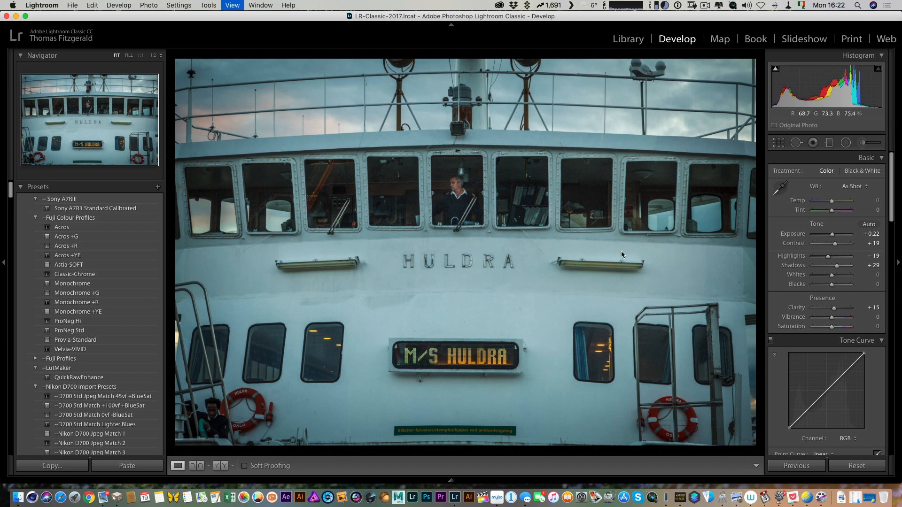
Show the edited series in the Library grid with thumbnails sized three per row.
{"action": "key", "text": "g"}
{"action": "left_click", "coordinate": [703, 470]}
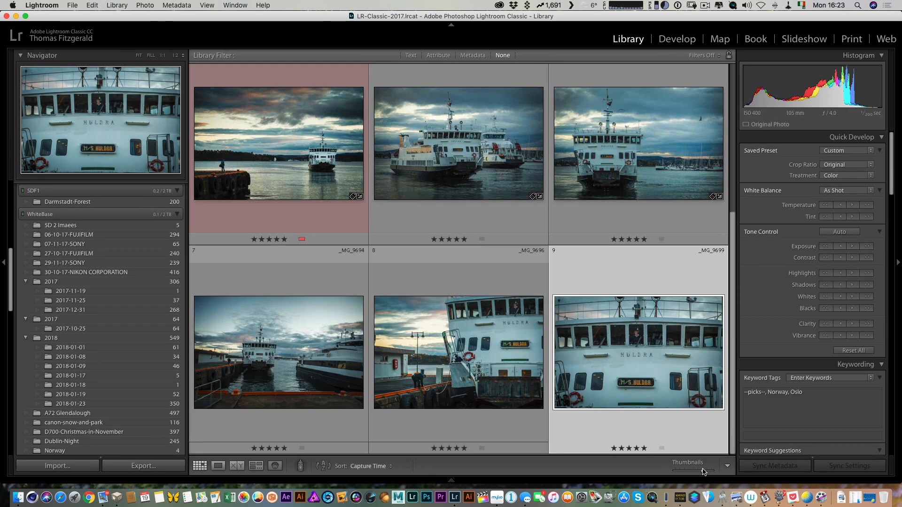
{"action": "left_click_drag", "start_coordinate": [699, 471], "coordinate": [703, 471]}
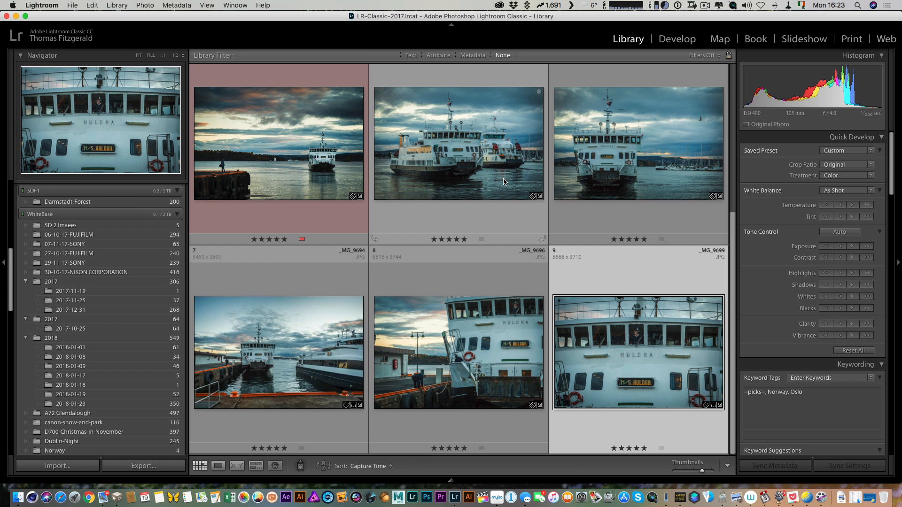
{"action": "scroll", "coordinate": [504, 181], "scroll_direction": "up", "scroll_amount": 5}
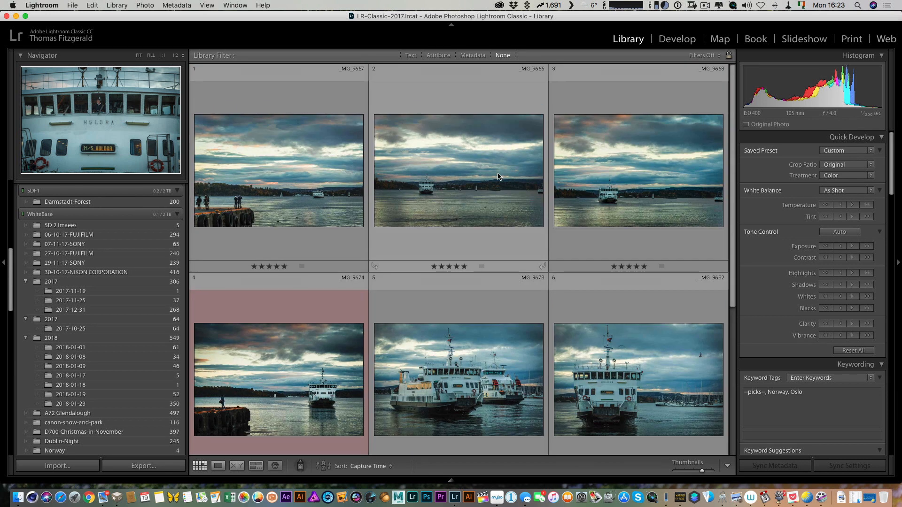
Review the edited photos one at a time in Loupe view, starting from the first, for a consistent look.
{"action": "left_click", "coordinate": [328, 176]}
{"action": "key", "text": "e"}
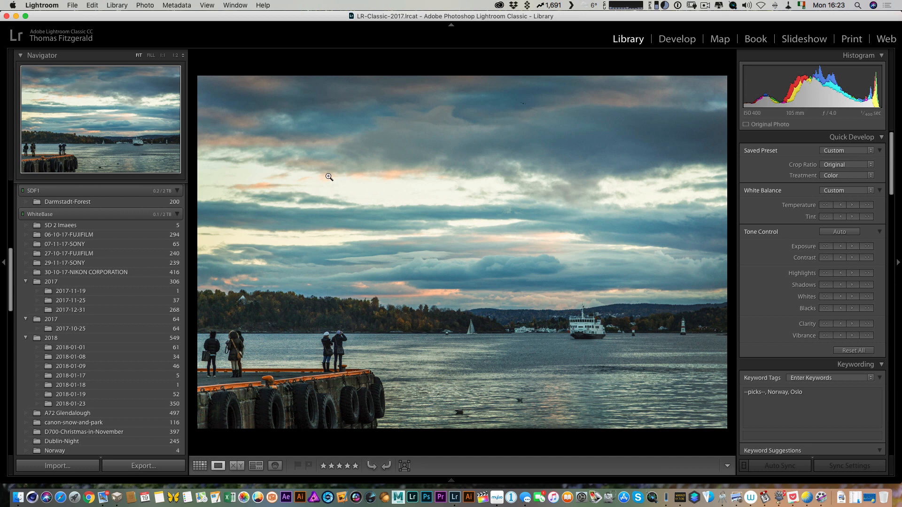
{"action": "key", "text": "Right"}
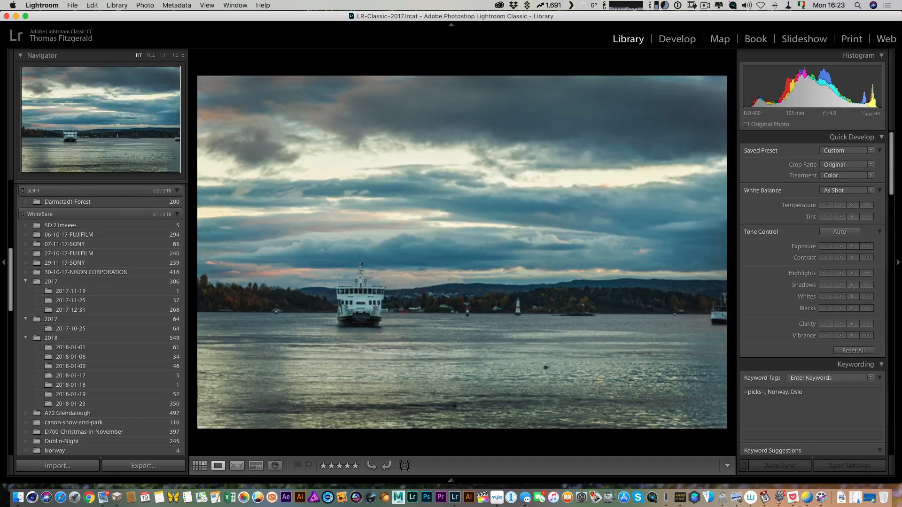
{"action": "key", "text": "Right"}
{"action": "key", "text": "Right"}
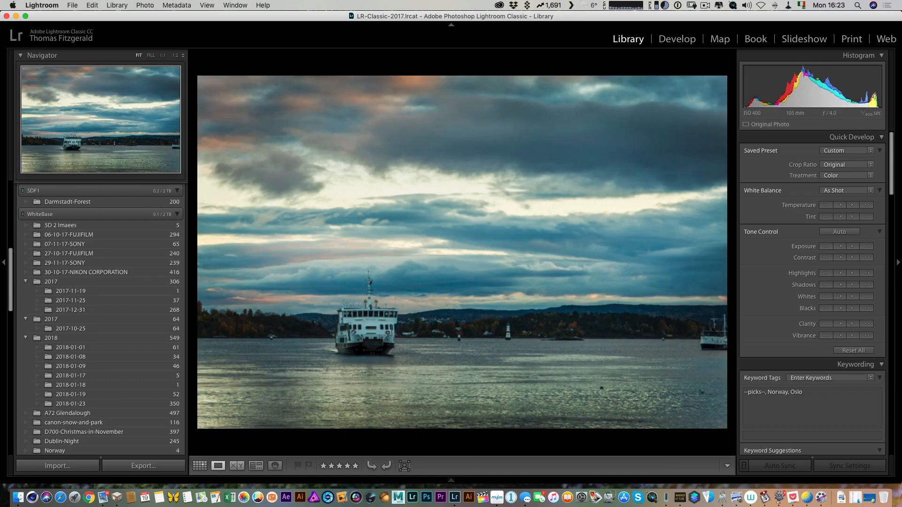
{"action": "key", "text": "Right"}
{"action": "key", "text": "Right"}
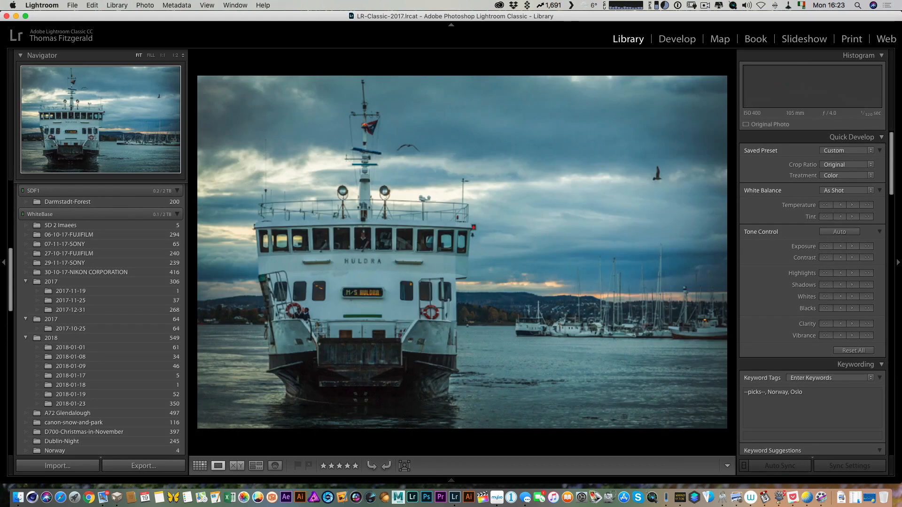
{"action": "key", "text": "Right"}
{"action": "key", "text": "Right"}
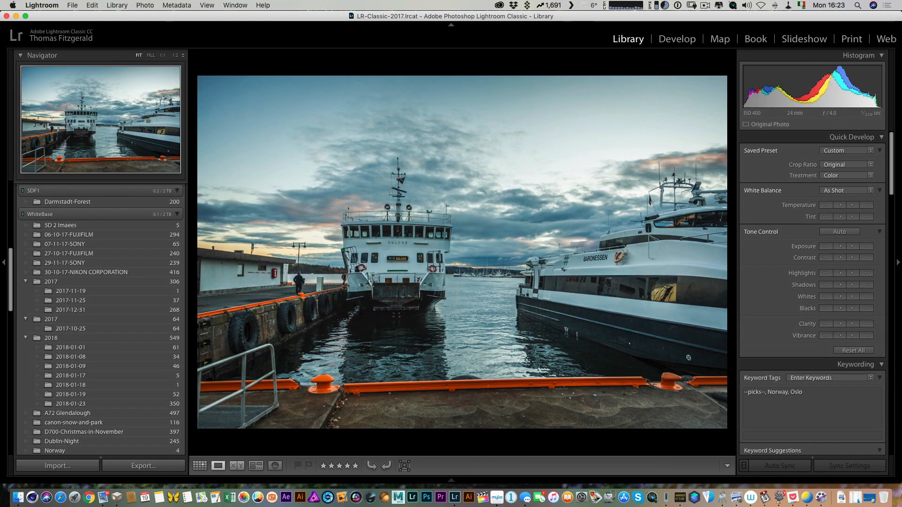
{"action": "key", "text": "Right"}
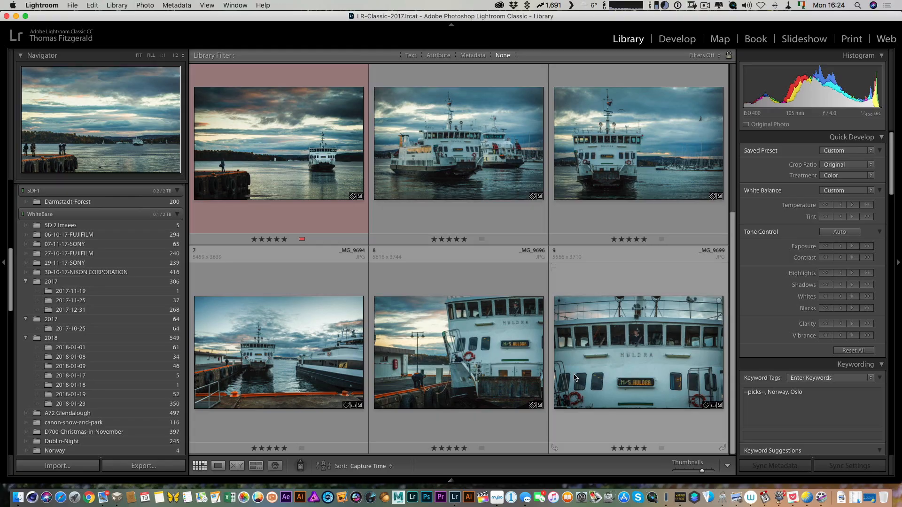
Select all nine ferry photos and remove the keyword --picks-- from them.
{"action": "key", "text": "super+a"}
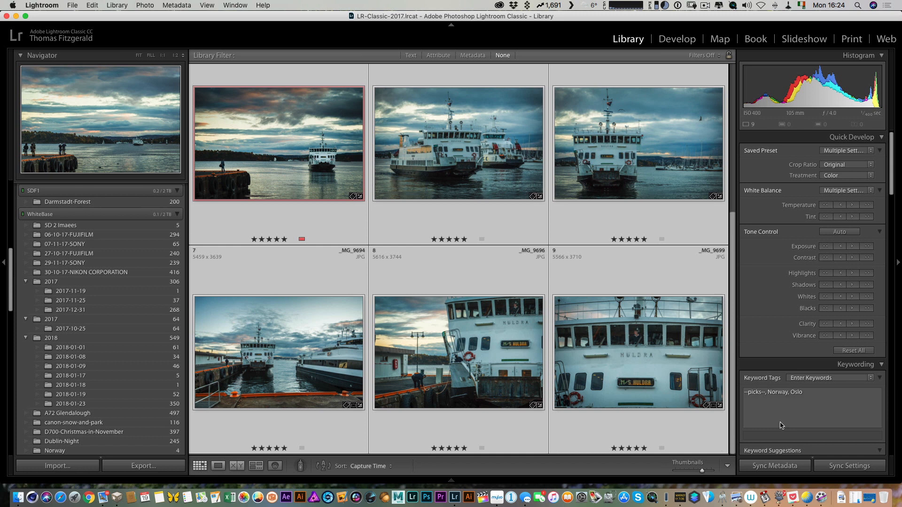
{"action": "scroll", "coordinate": [761, 395], "scroll_direction": "down", "scroll_amount": 5}
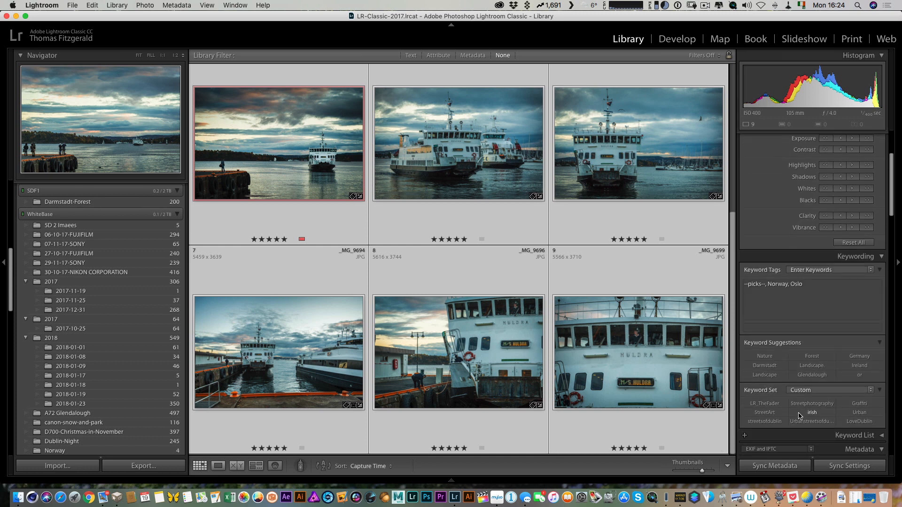
{"action": "left_click", "coordinate": [766, 283]}
{"action": "left_click_drag", "start_coordinate": [768, 282], "coordinate": [743, 282]}
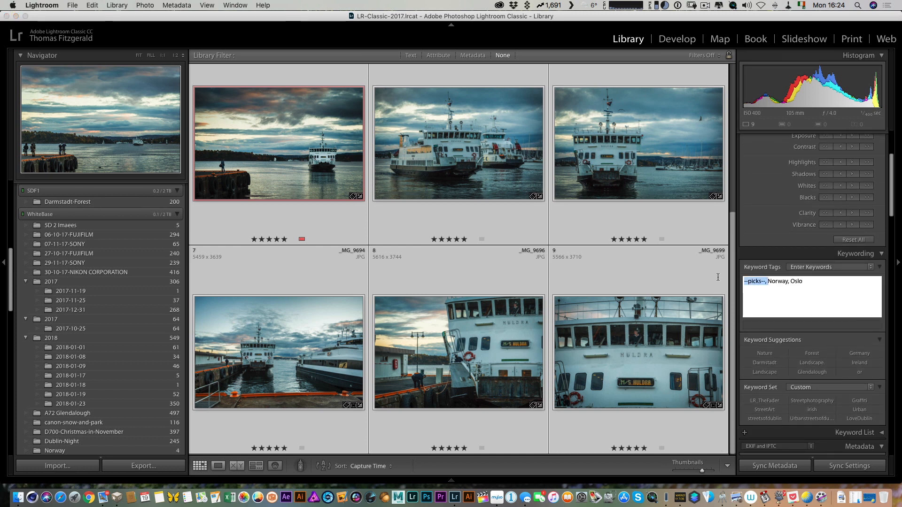
{"action": "key", "text": "BackSpace"}
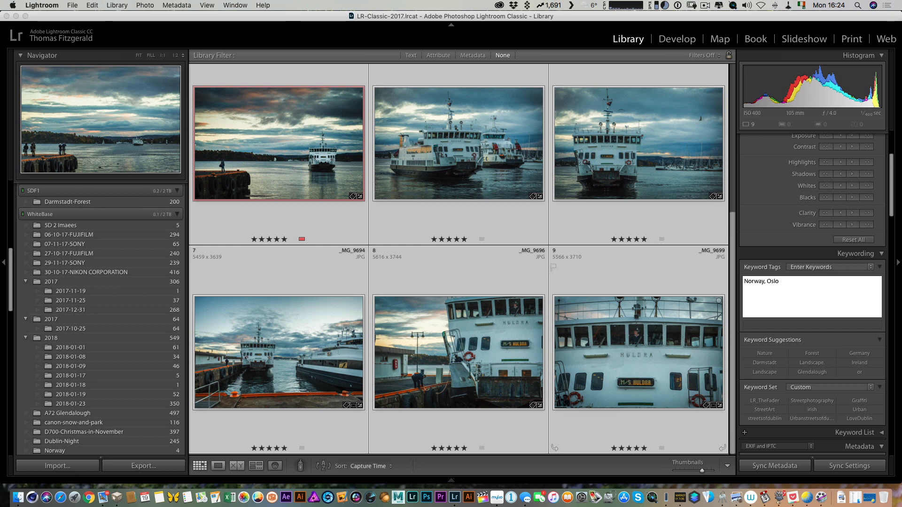
Add the keywords Ferry, Docklands and Fjord to the nine selected photos.
{"action": "left_click", "coordinate": [772, 325]}
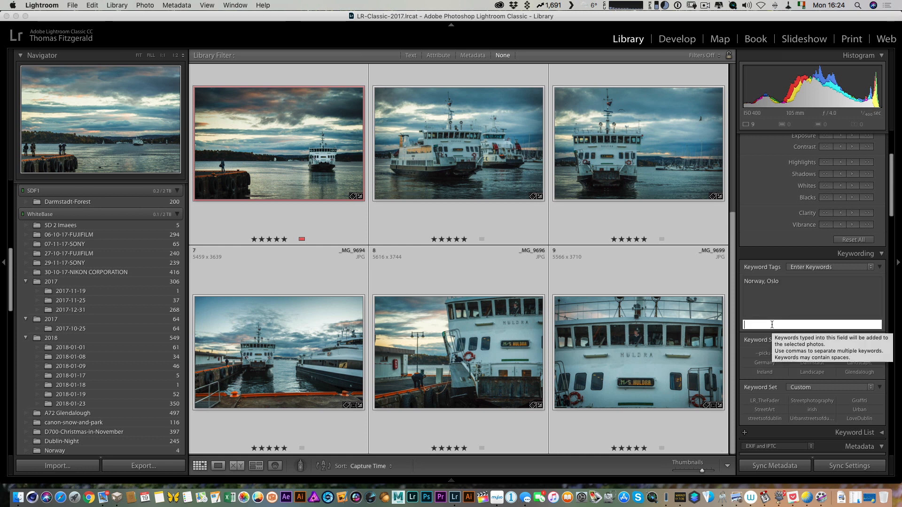
{"action": "type", "text": "Ferr"}
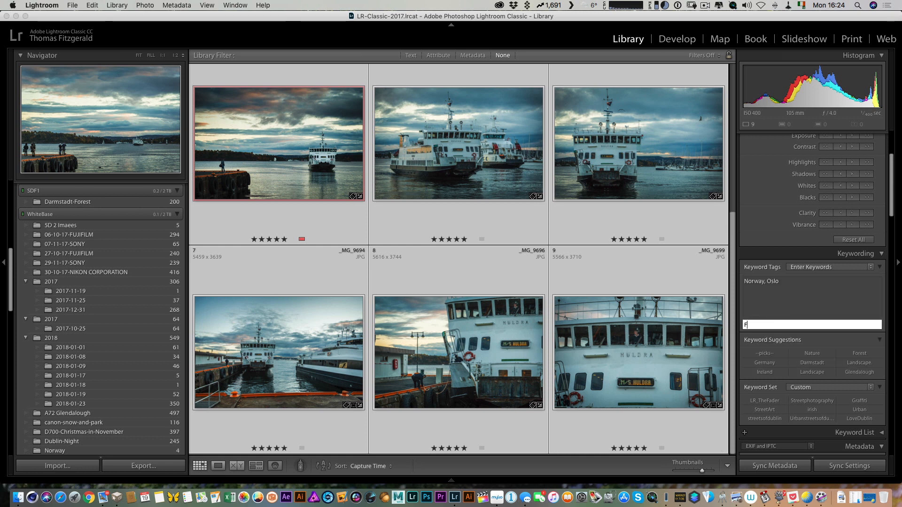
{"action": "type", "text": "y, No Docklands, Fiord"}
{"action": "key", "text": "Return"}
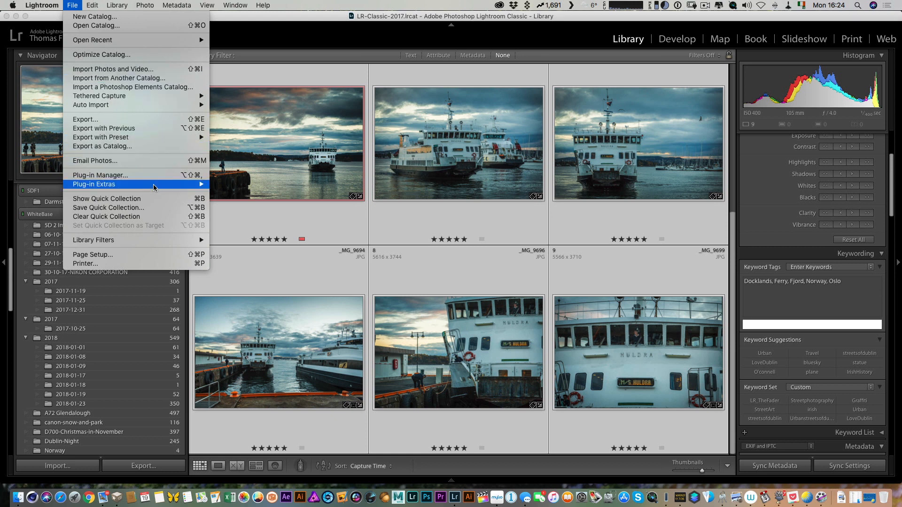
Append "Ferry Docking in Oslo, Norway." to the nine photos' Caption with the Search Replace Transfer plug-in and check the caption in their metadata.
{"action": "mouse_move", "coordinate": [155, 187]}
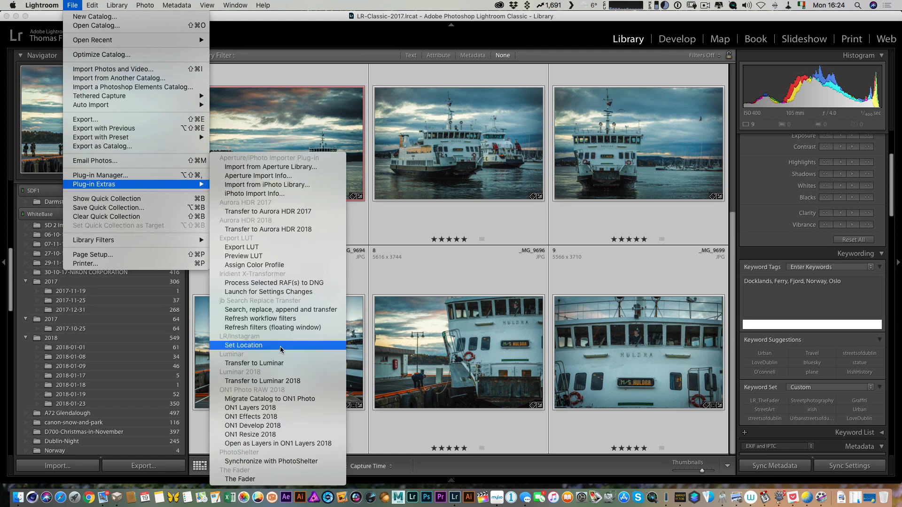
{"action": "left_click", "coordinate": [291, 310]}
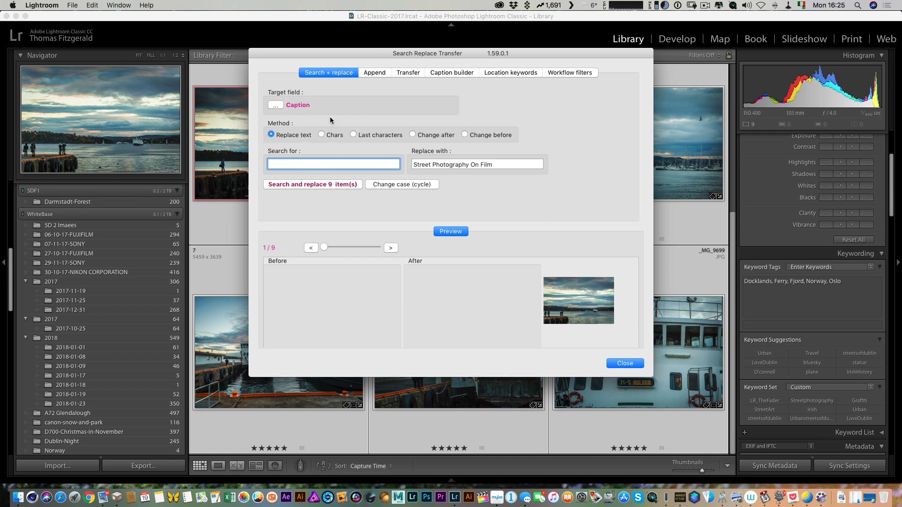
{"action": "left_click", "coordinate": [374, 73]}
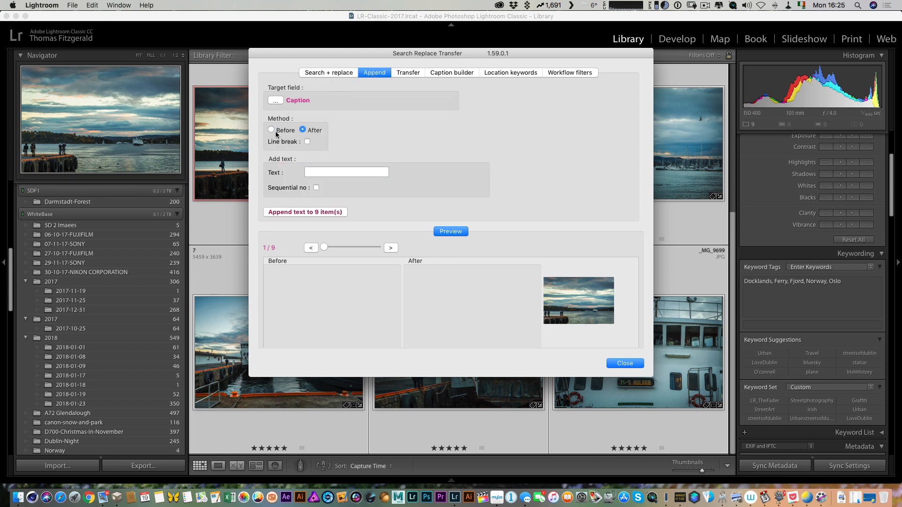
{"action": "left_click", "coordinate": [315, 175]}
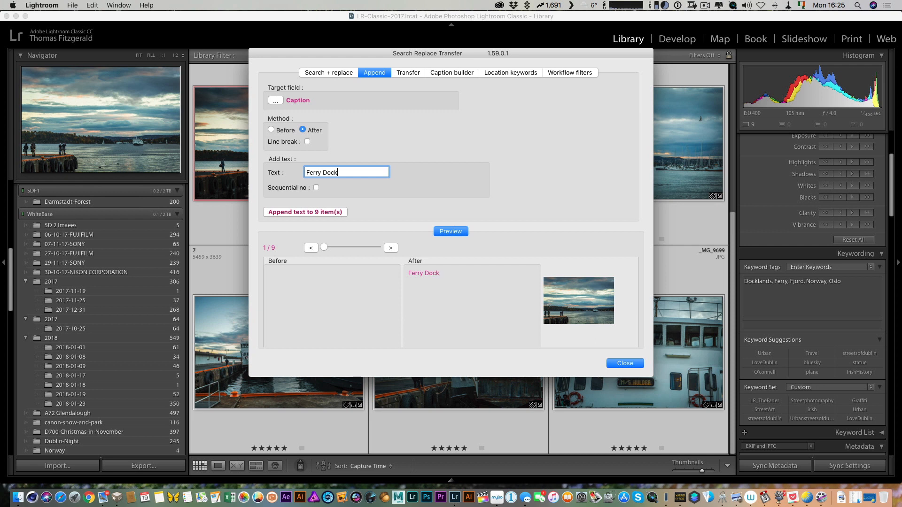
{"action": "type", "text": "Ferry Docking in Osl"}
{"action": "type", "text": "o, Now"}
{"action": "type", "text": "way."}
{"action": "left_click", "coordinate": [309, 213]}
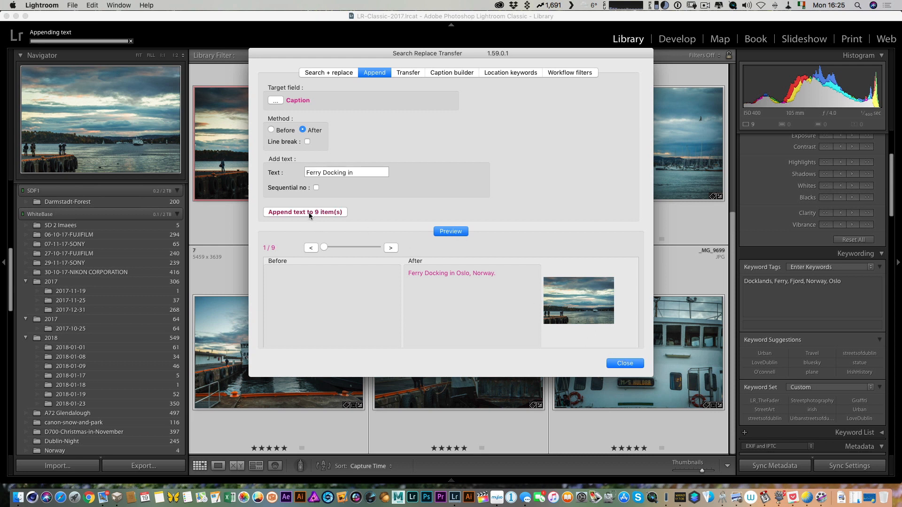
{"action": "left_click", "coordinate": [626, 363]}
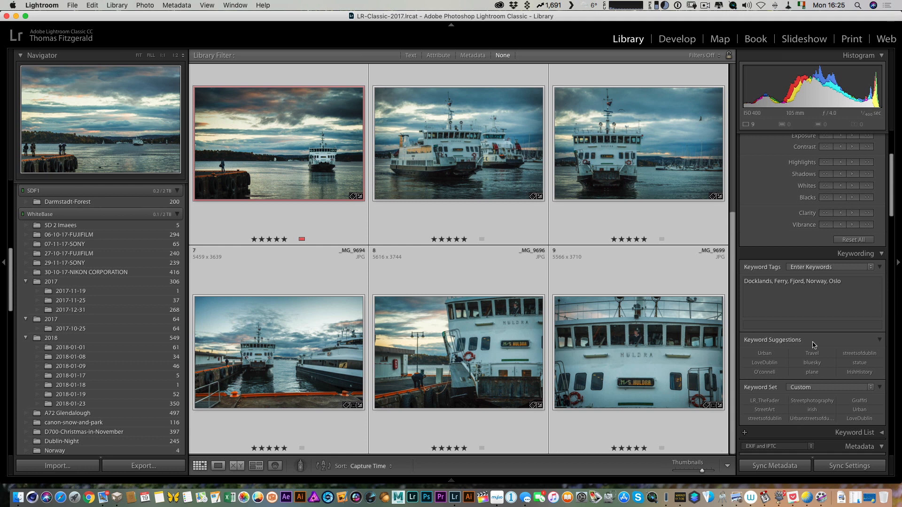
{"action": "scroll", "coordinate": [814, 345], "scroll_direction": "down", "scroll_amount": 5}
{"action": "scroll", "coordinate": [813, 345], "scroll_direction": "down", "scroll_amount": 8}
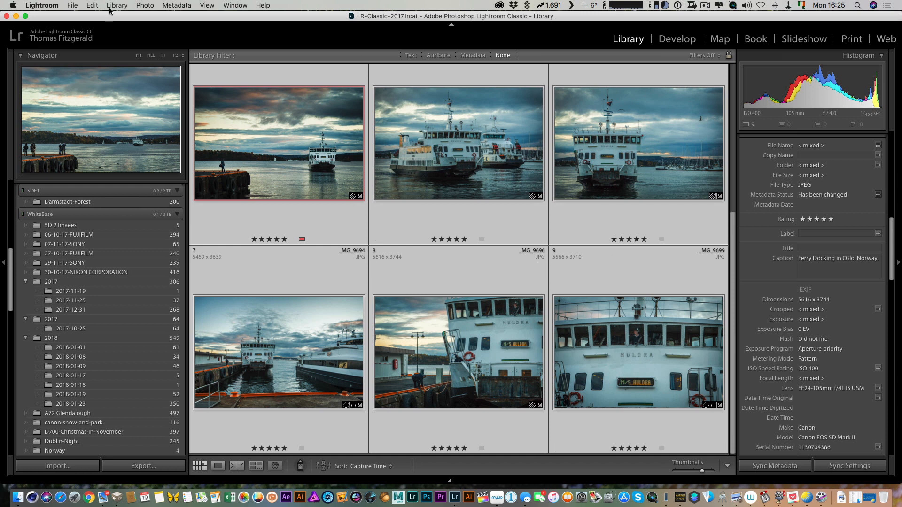
Append "Ferry Docking in Oslo" to the nine photos' Title with the Search Replace Transfer plug-in.
{"action": "left_click", "coordinate": [72, 5]}
{"action": "mouse_move", "coordinate": [156, 188]}
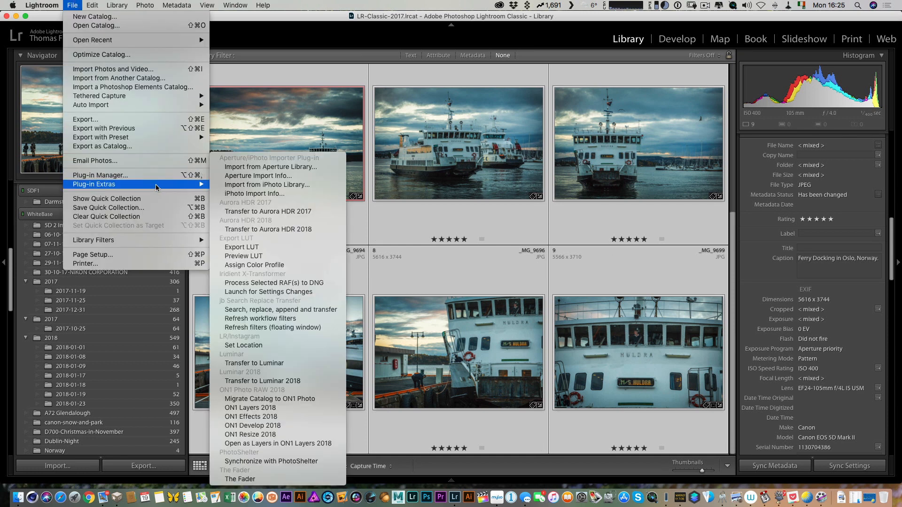
{"action": "left_click", "coordinate": [329, 310]}
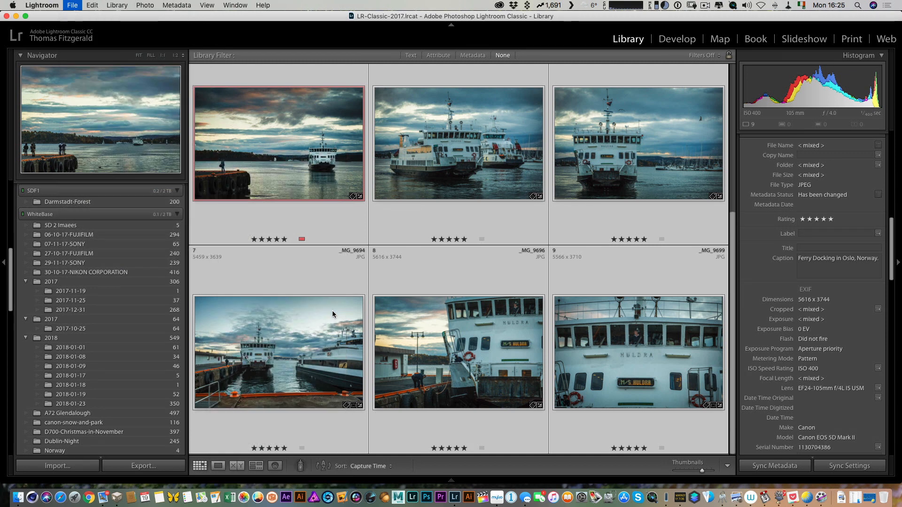
{"action": "left_click", "coordinate": [276, 101]}
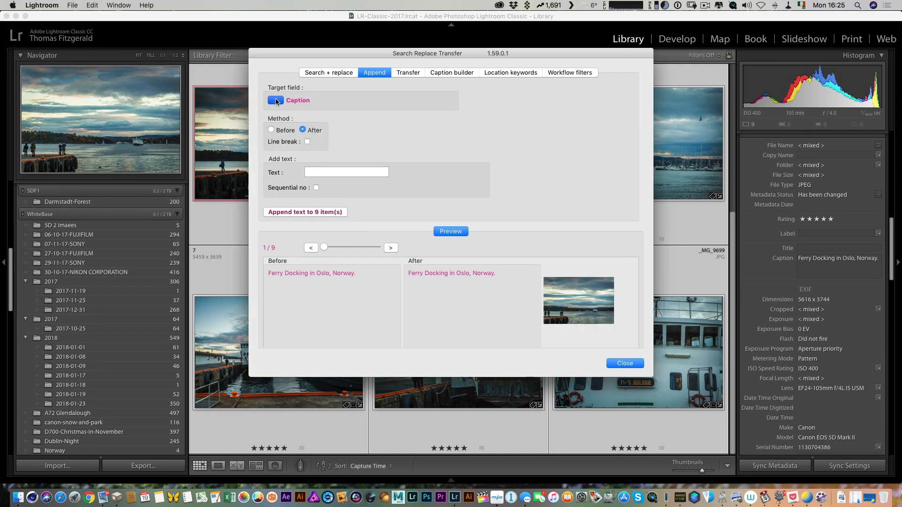
{"action": "left_click", "coordinate": [344, 125]}
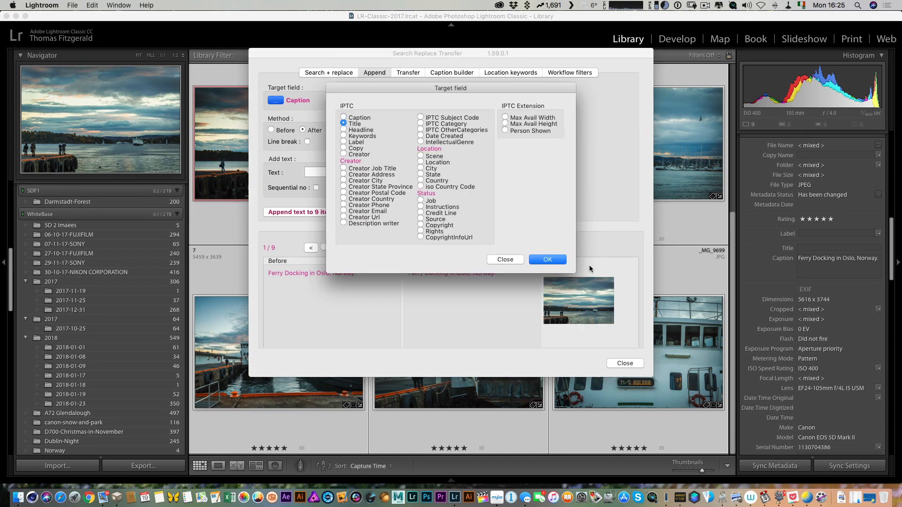
{"action": "left_click", "coordinate": [552, 260]}
{"action": "left_click", "coordinate": [317, 172]}
{"action": "type", "text": "Ferry Docking in Oslow"}
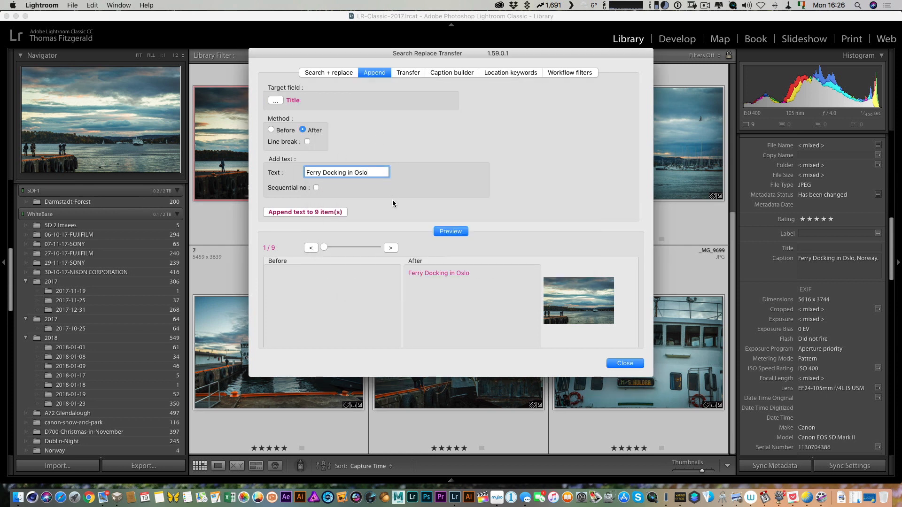
{"action": "left_click", "coordinate": [311, 212]}
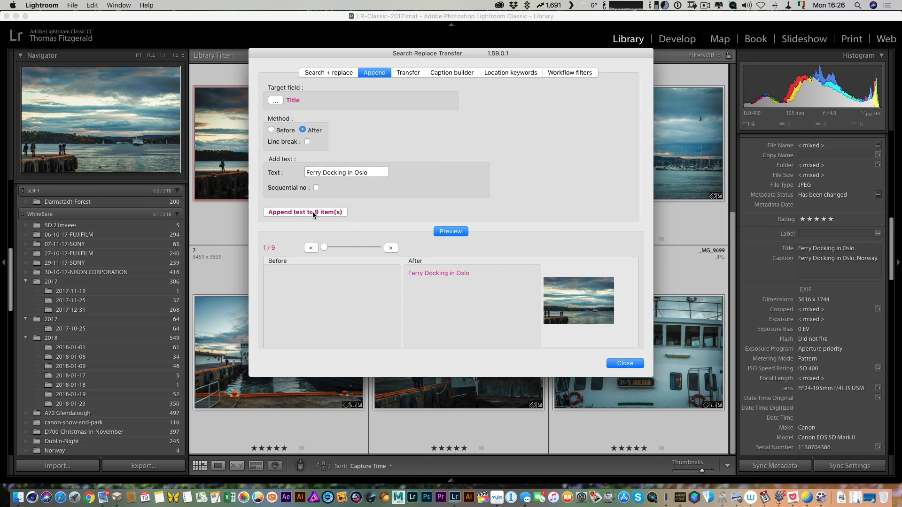
{"action": "left_click", "coordinate": [625, 363]}
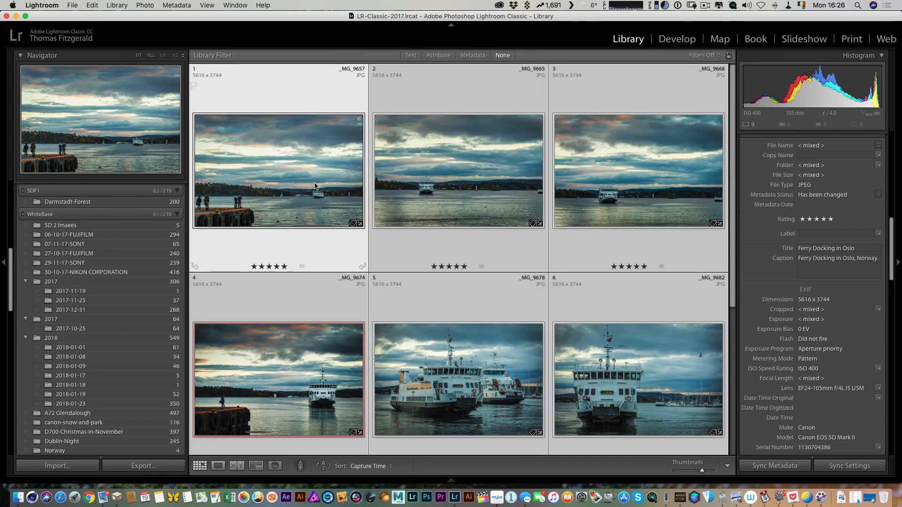
Select the first three photos and set Caption as the append target field in the Search Replace Transfer plug-in.
{"action": "left_click", "coordinate": [705, 182], "text": "shift"}
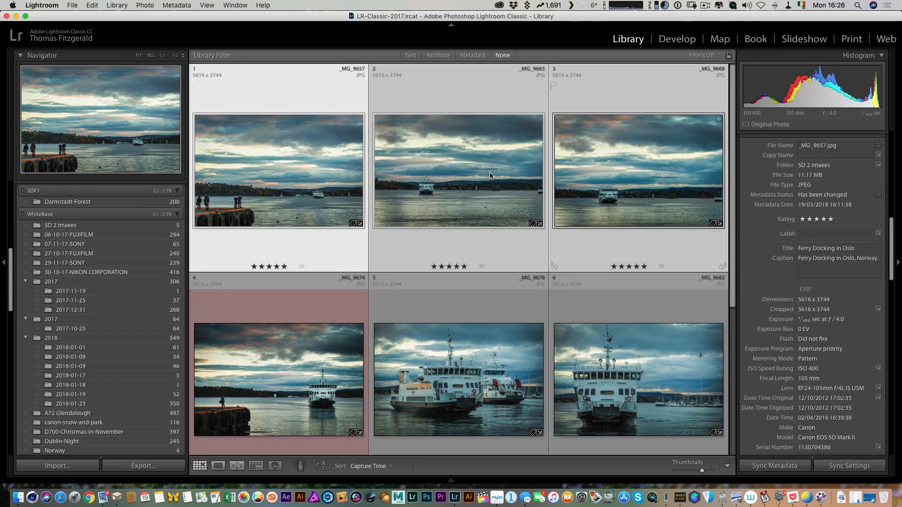
{"action": "scroll", "coordinate": [490, 175], "scroll_direction": "down", "scroll_amount": 1}
{"action": "scroll", "coordinate": [490, 175], "scroll_direction": "down", "scroll_amount": 3}
{"action": "scroll", "coordinate": [490, 175], "scroll_direction": "up", "scroll_amount": 5}
{"action": "key", "text": "j"}
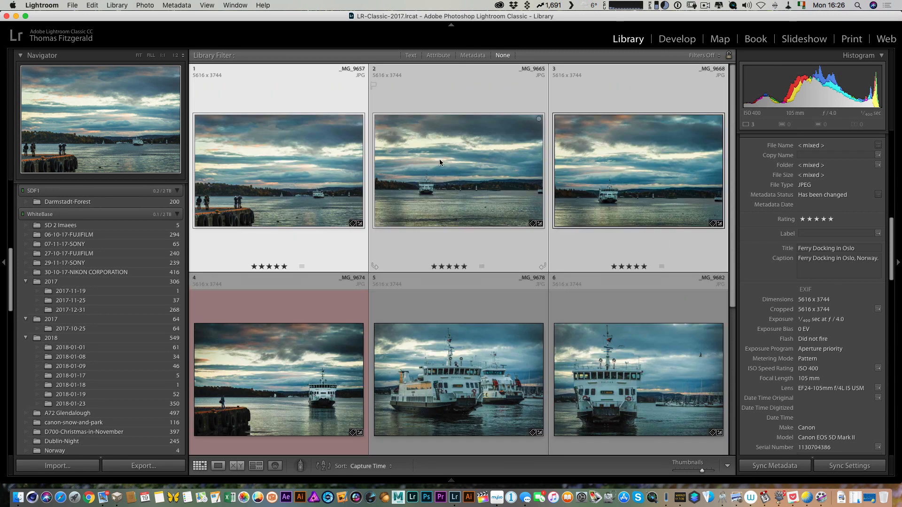
{"action": "left_click", "coordinate": [68, 4]}
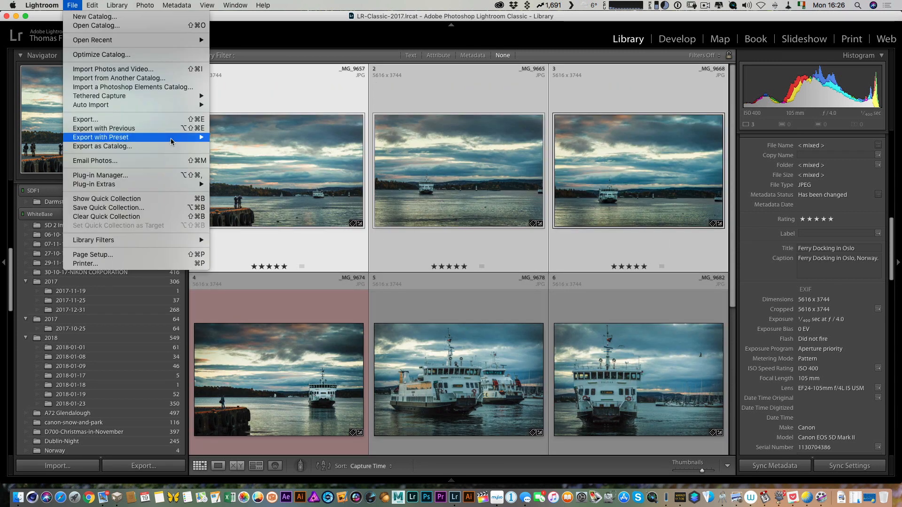
{"action": "mouse_move", "coordinate": [169, 137]}
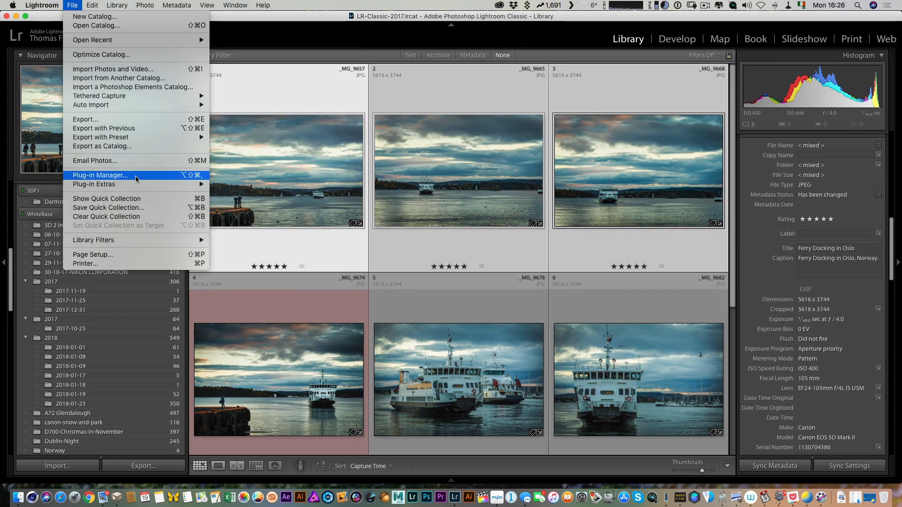
{"action": "mouse_move", "coordinate": [136, 186]}
{"action": "left_click", "coordinate": [280, 310]}
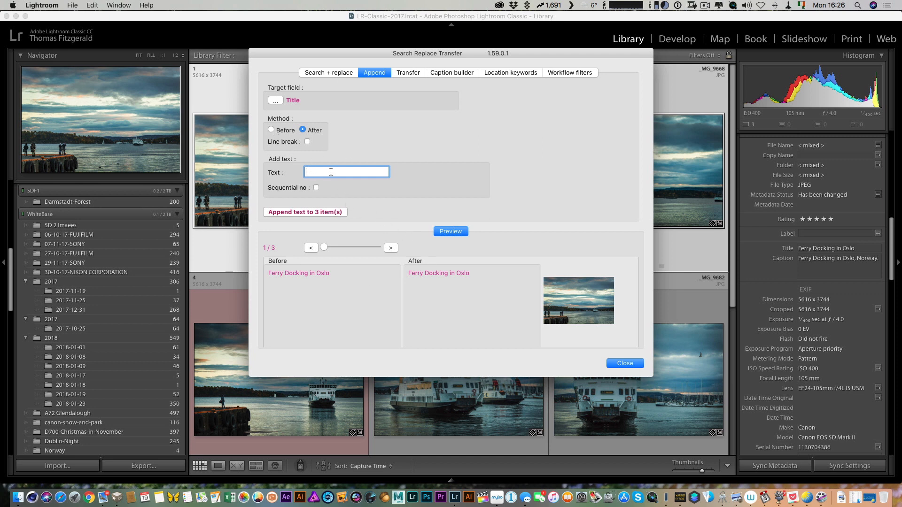
{"action": "left_click", "coordinate": [276, 101]}
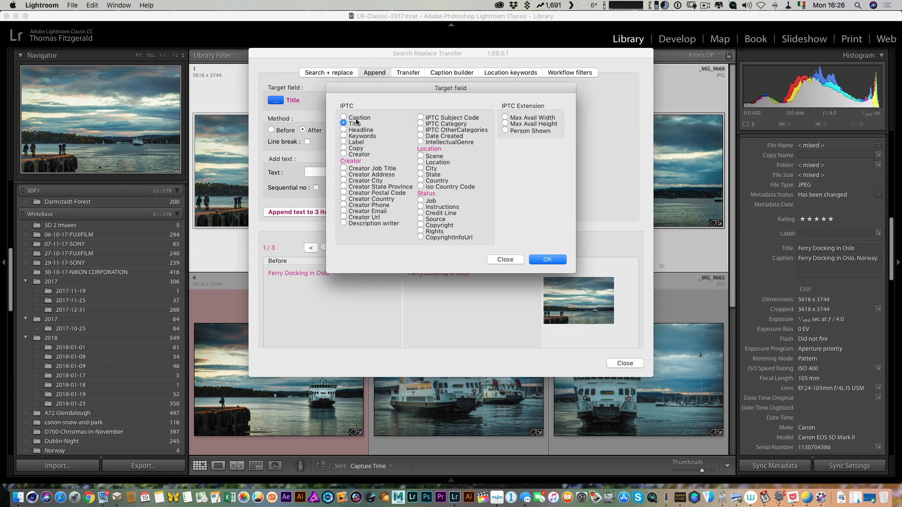
{"action": "left_click", "coordinate": [551, 263]}
Append " Ferry approaching the dock from out in the Fjord", starting with a space, to the three photos' captions.
{"action": "left_click", "coordinate": [344, 174]}
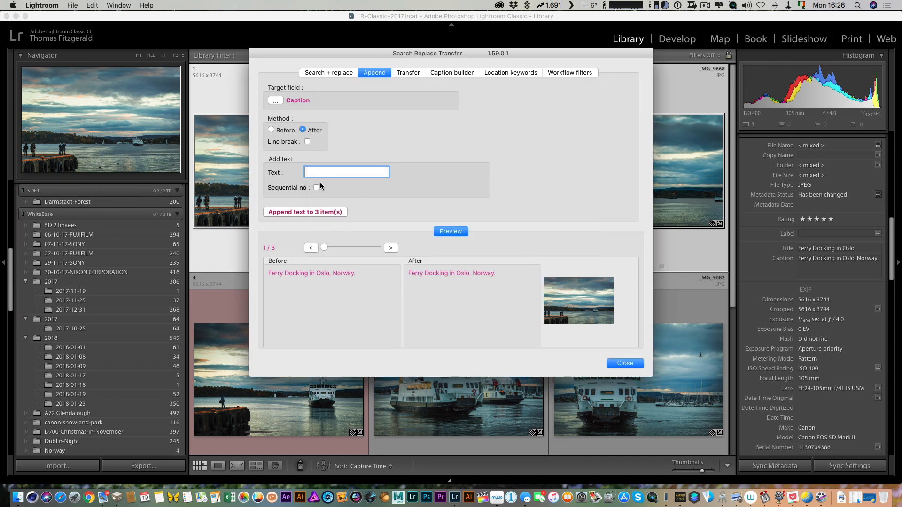
{"action": "type", "text": "Ferry approaching the "}
{"action": "type", "text": "dock from"}
{"action": "type", "text": " out in the Fjord"}
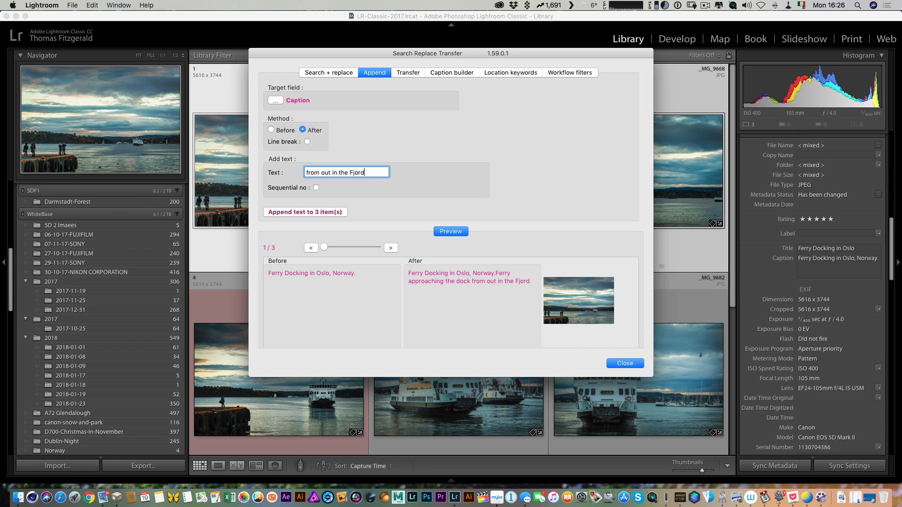
{"action": "triple_click", "coordinate": [307, 175]}
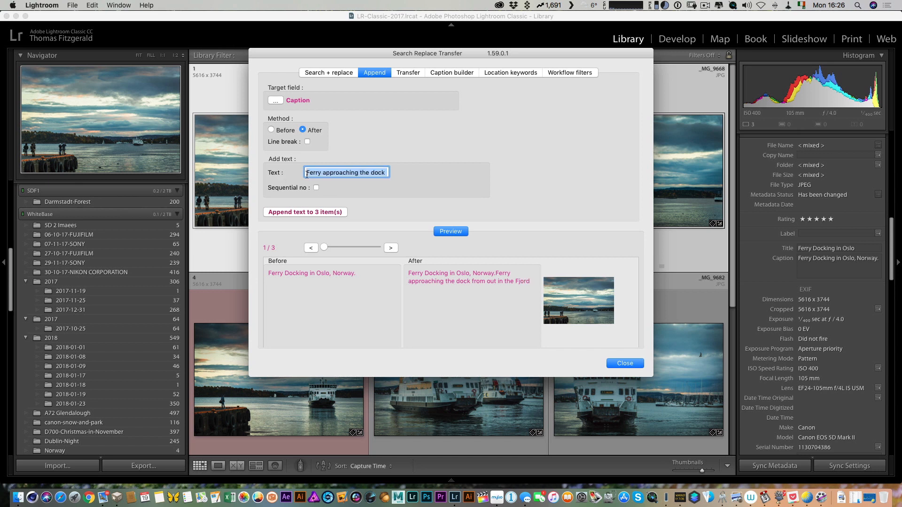
{"action": "left_click", "coordinate": [306, 173]}
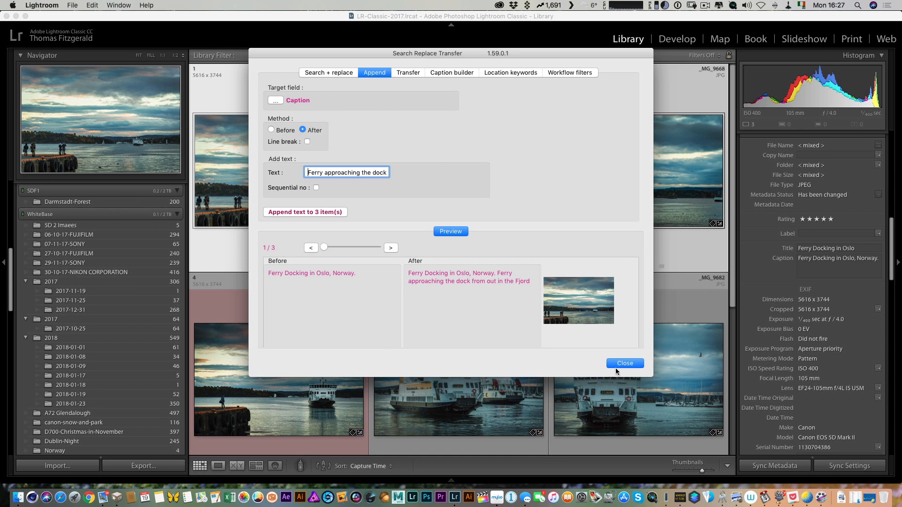
{"action": "left_click", "coordinate": [333, 213]}
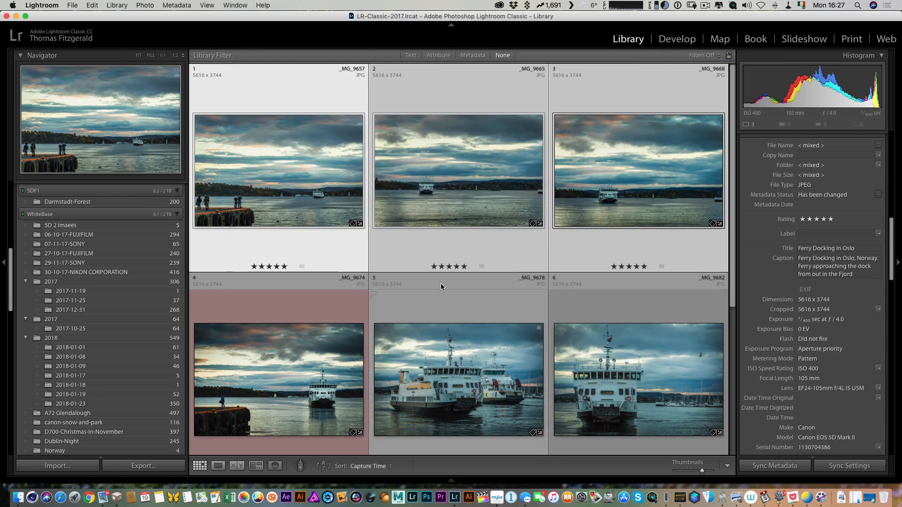
Add "Ferry passes another ferry." to the end of the caption of photo _MG_9678.
{"action": "left_click", "coordinate": [441, 284]}
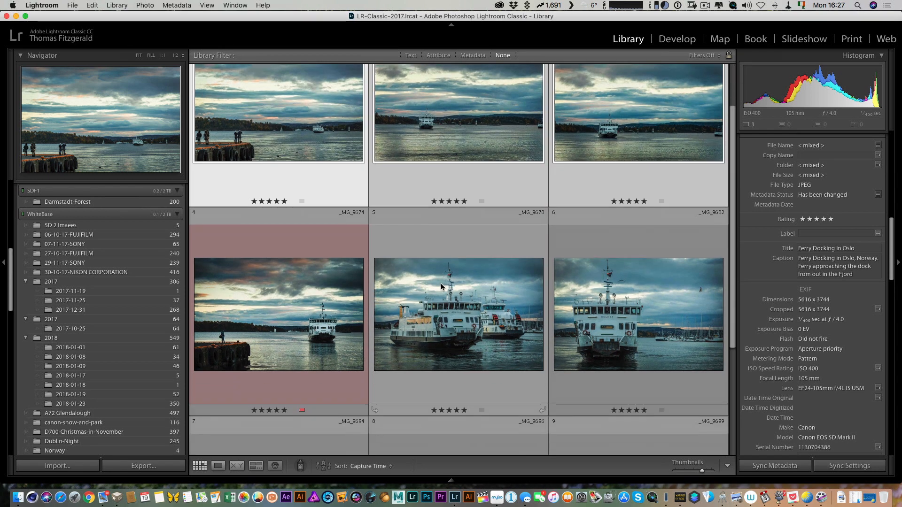
{"action": "scroll", "coordinate": [441, 283], "scroll_direction": "down", "scroll_amount": 3}
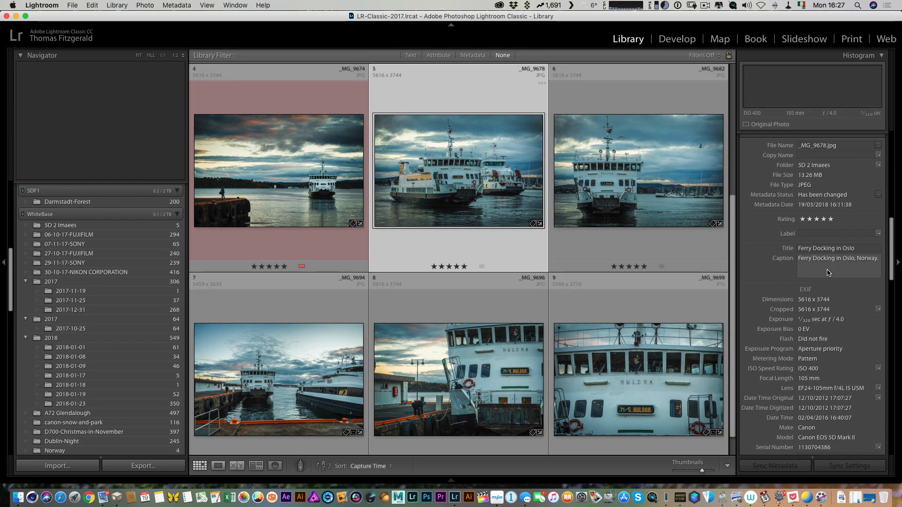
{"action": "left_click", "coordinate": [868, 266]}
{"action": "left_click", "coordinate": [881, 269]}
{"action": "type", "text": "Ferry passes another ferry."}
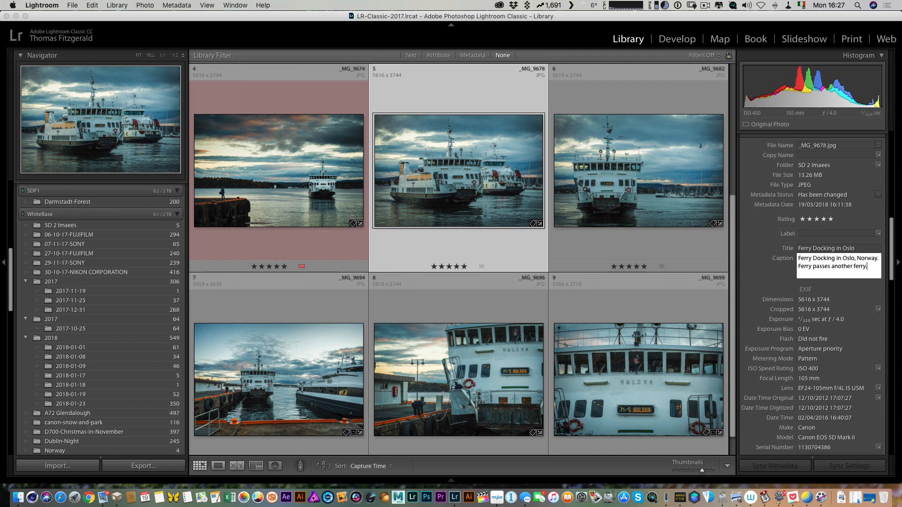
{"action": "key", "text": "Return"}
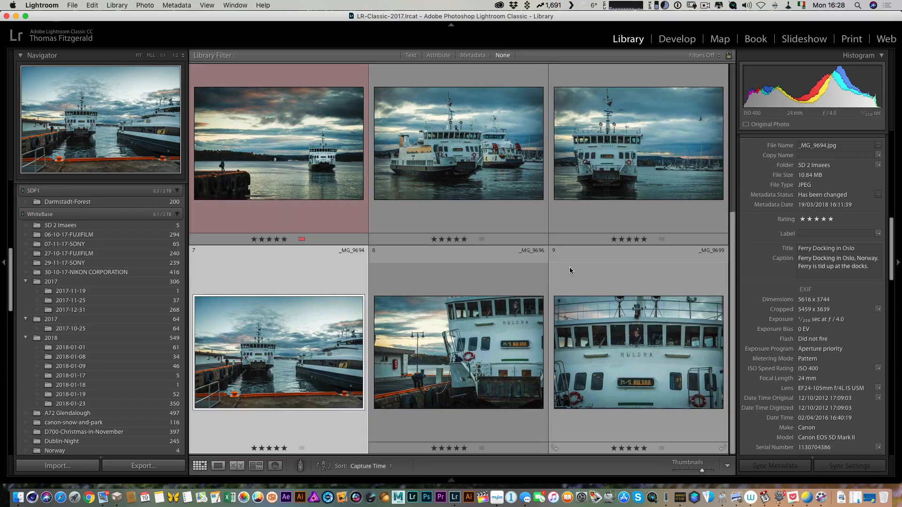
Select all nine photos and start exporting them with the Retina for Web 2400 preset, choosing the TFP folder as the destination.
{"action": "scroll", "coordinate": [570, 267], "scroll_direction": "up", "scroll_amount": 2}
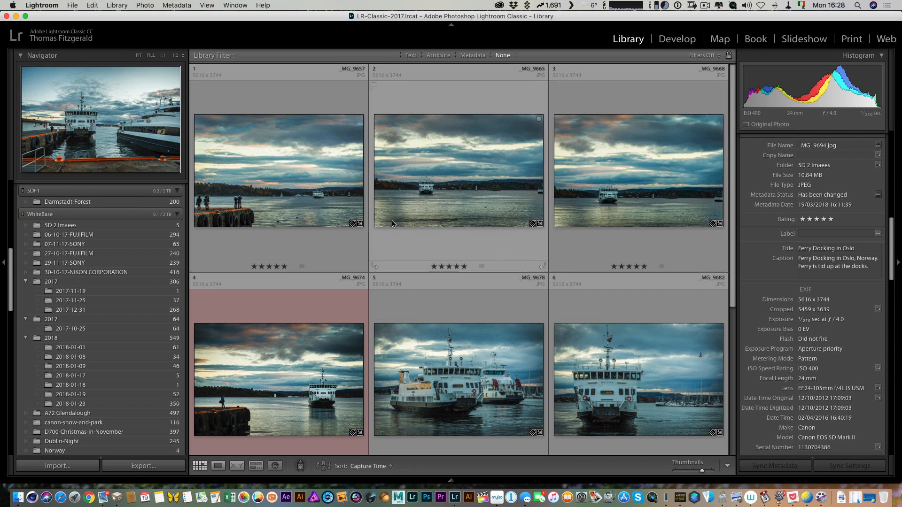
{"action": "key", "text": "super+a"}
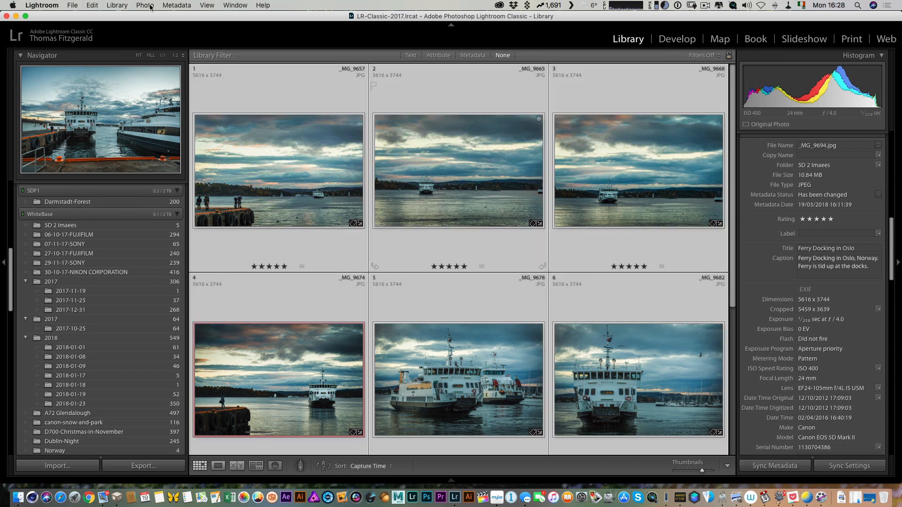
{"action": "left_click", "coordinate": [72, 5]}
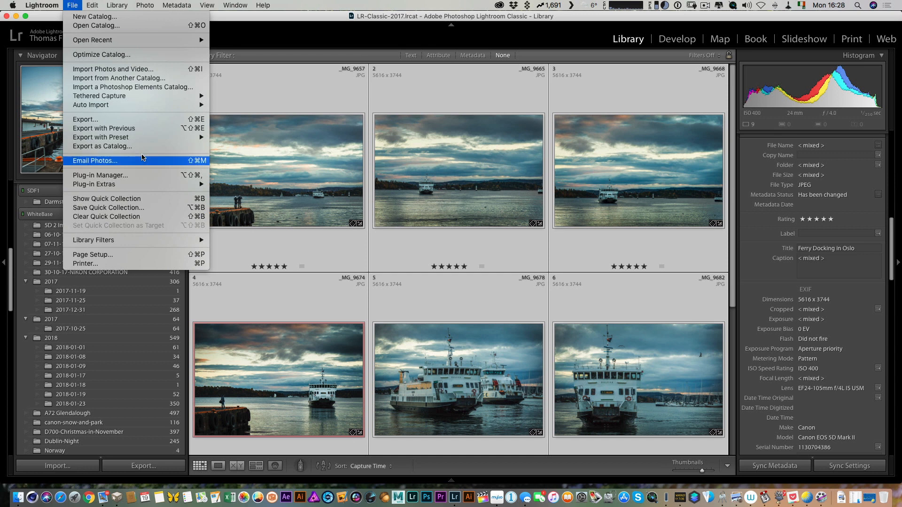
{"action": "mouse_move", "coordinate": [142, 139]}
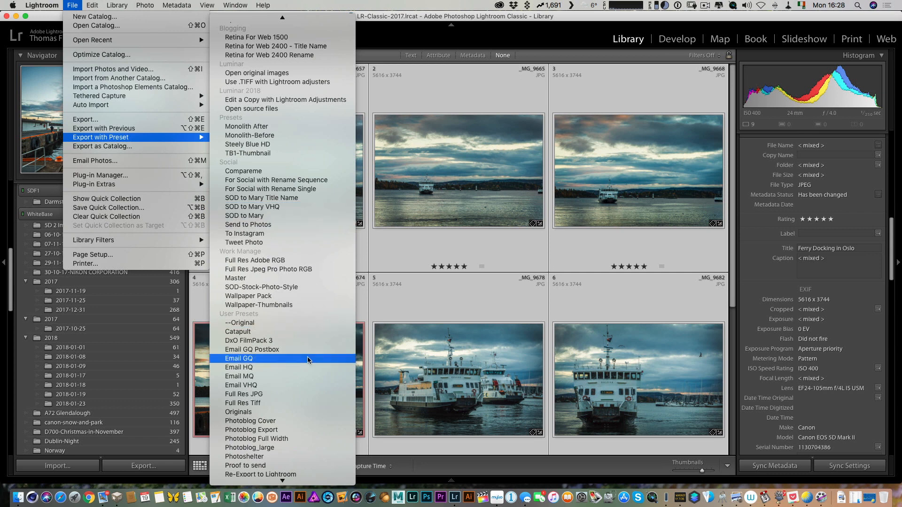
{"action": "scroll", "coordinate": [282, 466], "scroll_direction": "down", "scroll_amount": 5}
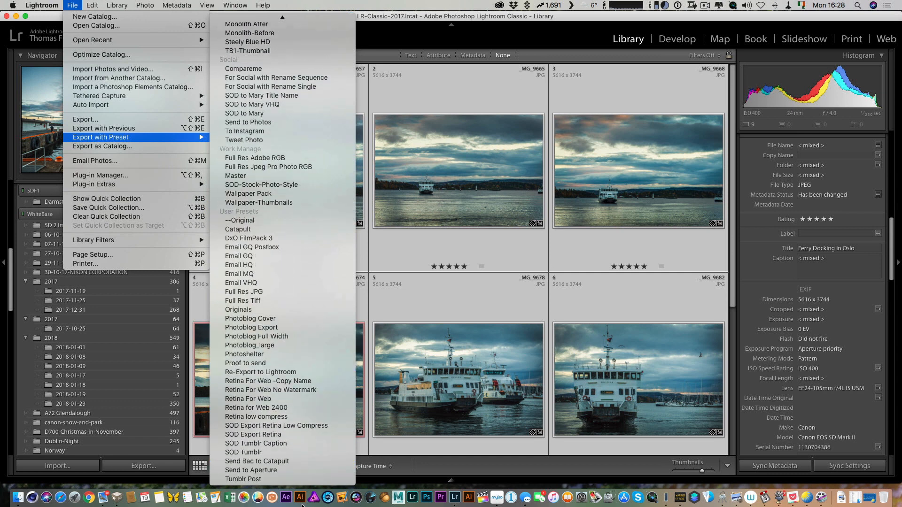
{"action": "left_click", "coordinate": [263, 408]}
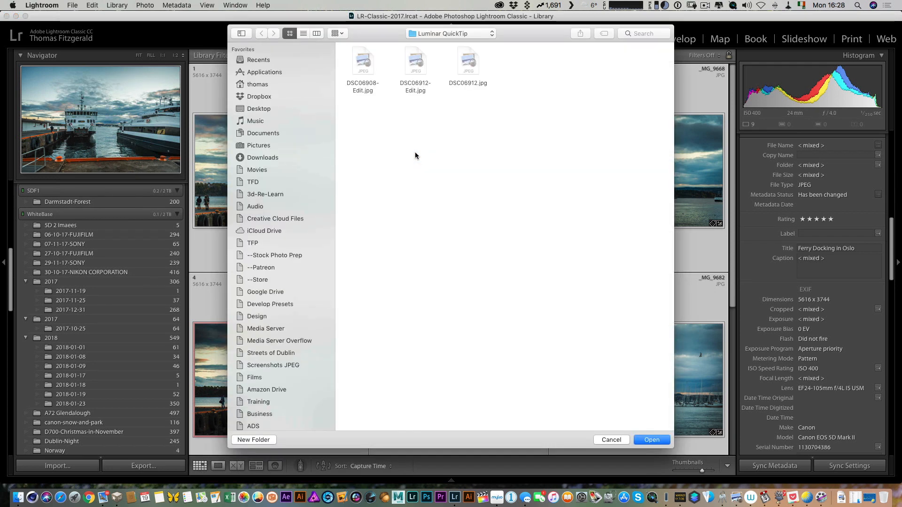
{"action": "left_click", "coordinate": [253, 243]}
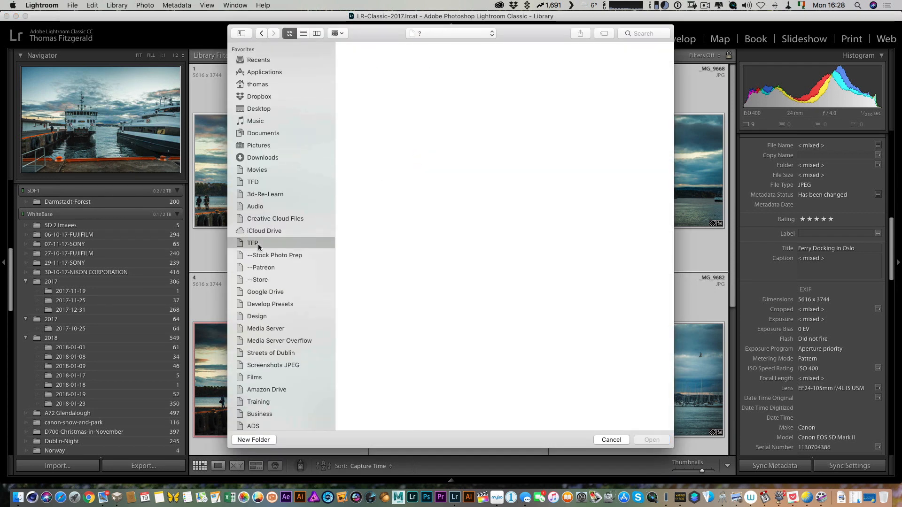